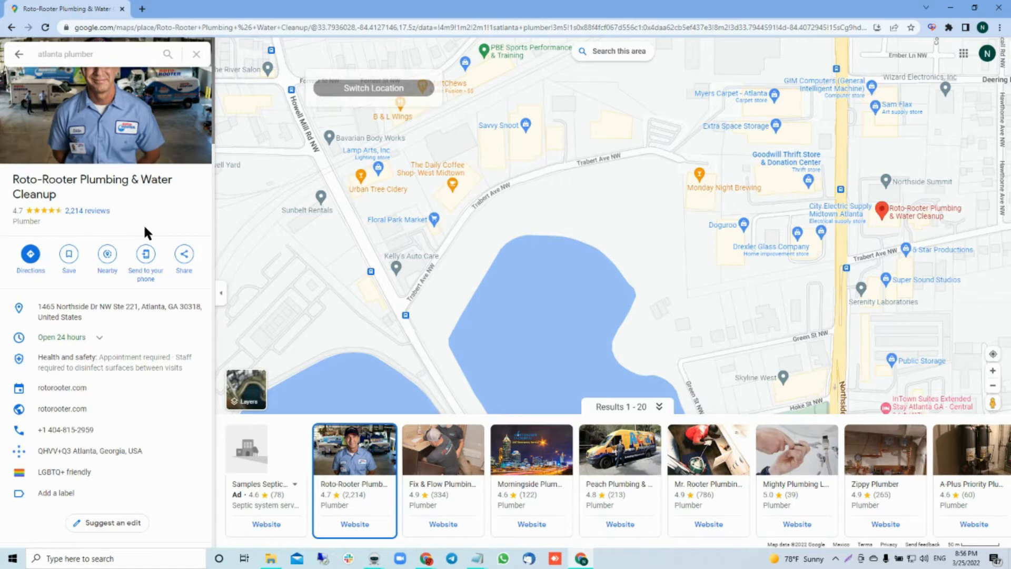
Step: Open the Roto-Rooter owner's posts on its business profile and examine the latest updates and offers
scroll(143, 223, down, 5)
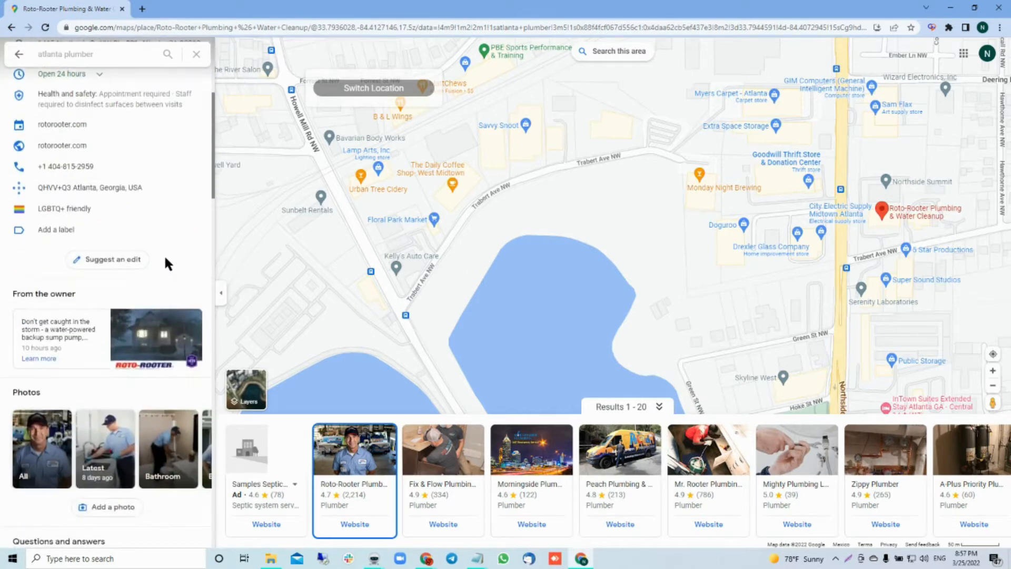
click(79, 343)
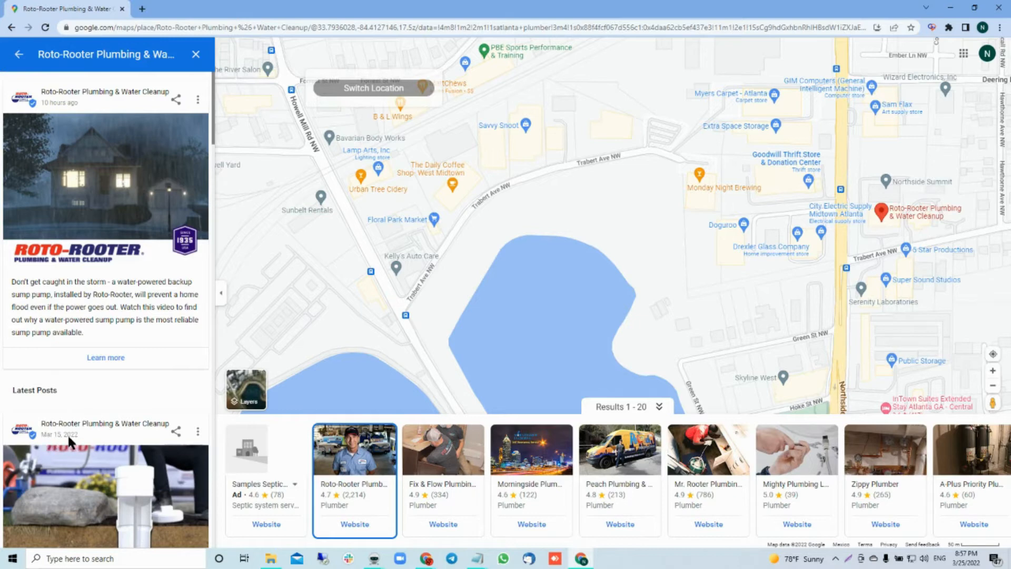
scroll(66, 445, down, 6)
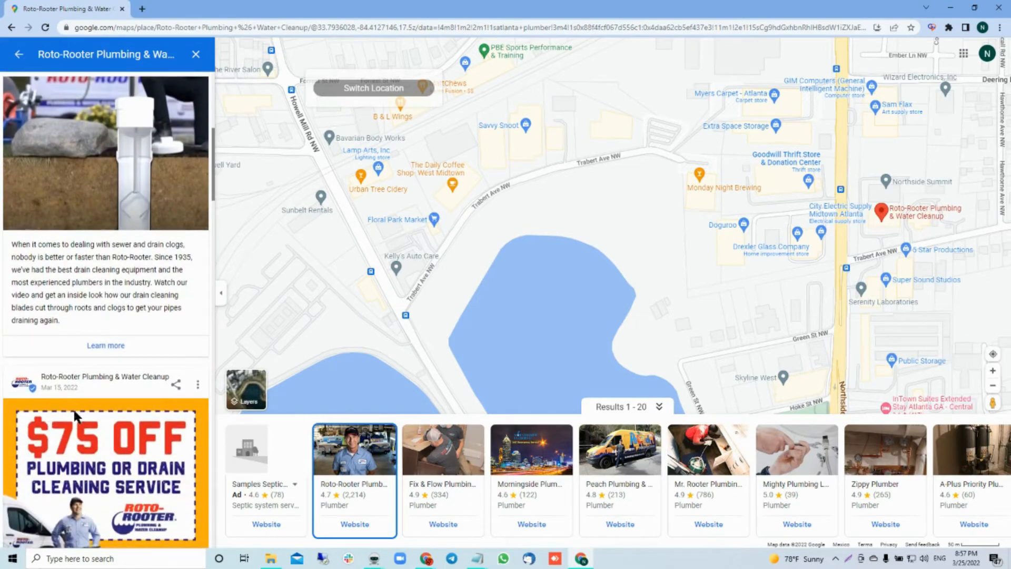
scroll(73, 421, down, 5)
scroll(74, 421, down, 1)
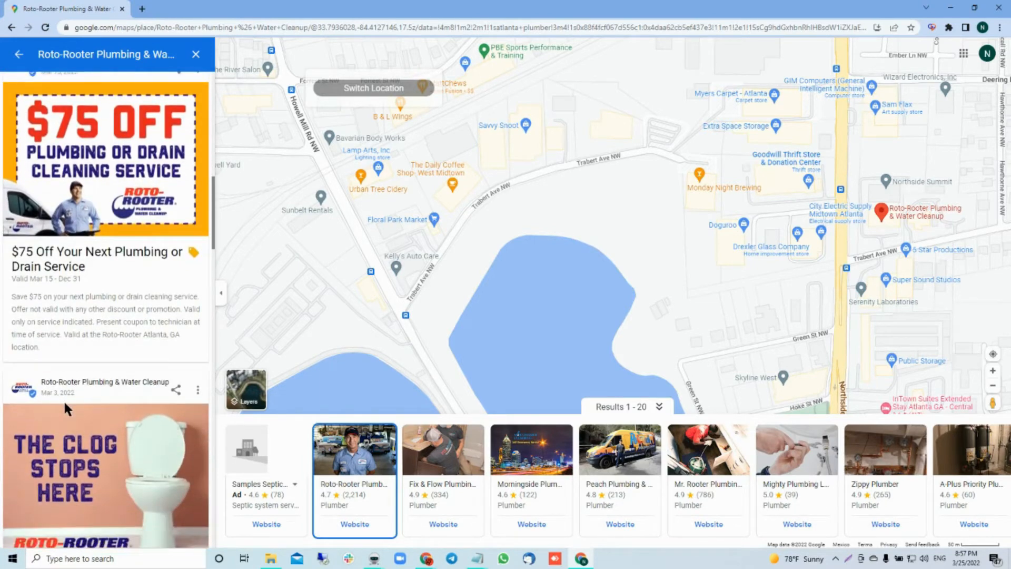
scroll(64, 399, up, 10)
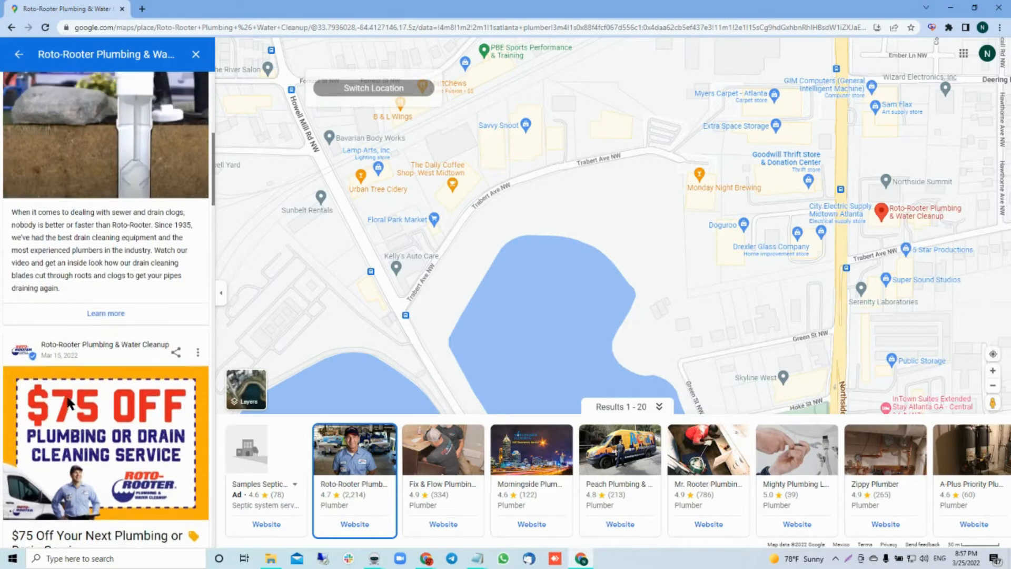
scroll(82, 410, up, 2)
scroll(117, 363, down, 5)
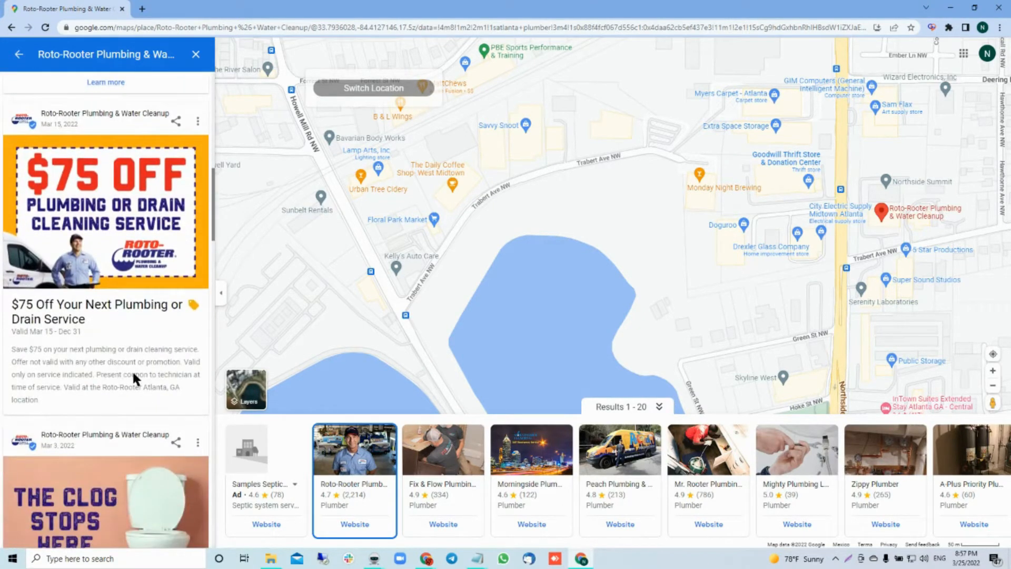
scroll(131, 369, up, 12)
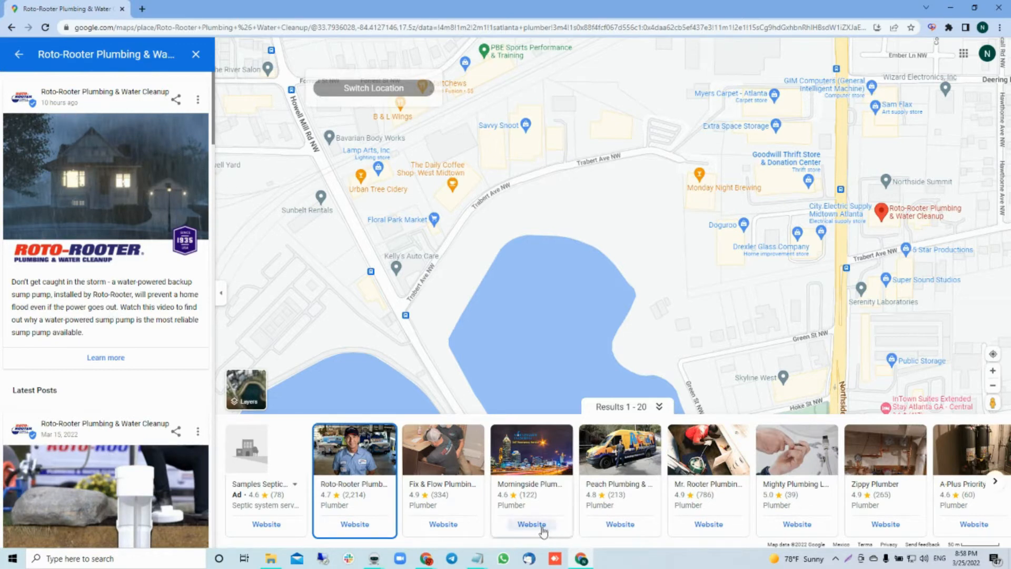
Step: Switch to the untitled Notepad note and remove the blank lines between the four posts.gle links
mouse_move(479, 556)
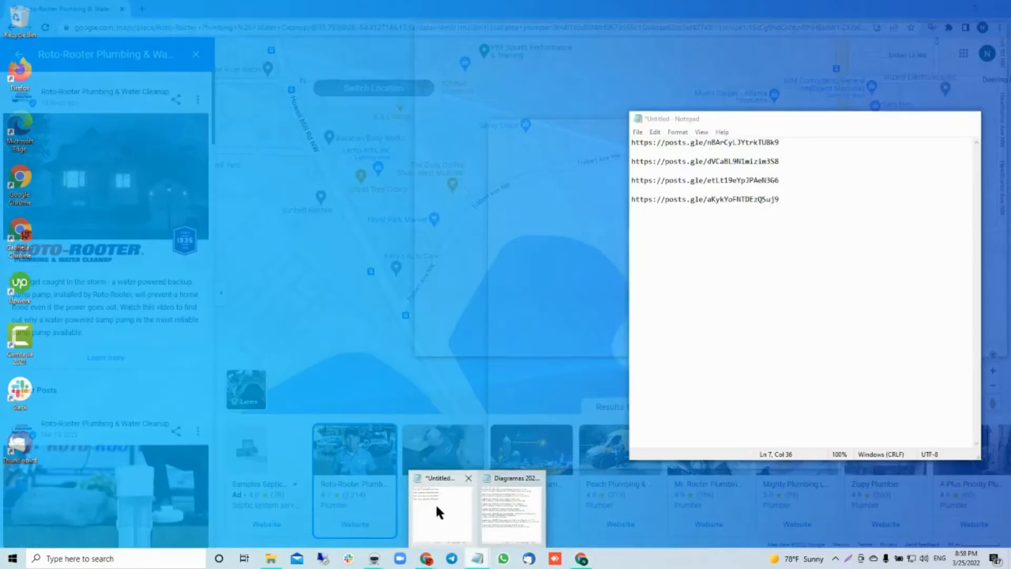
click(435, 503)
drag(784, 200, 633, 140)
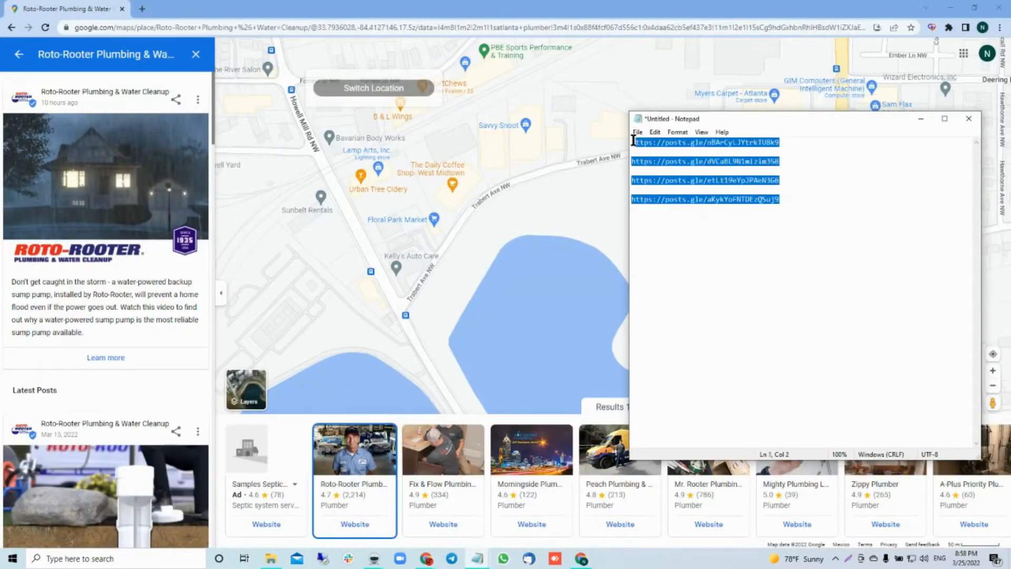
click(726, 248)
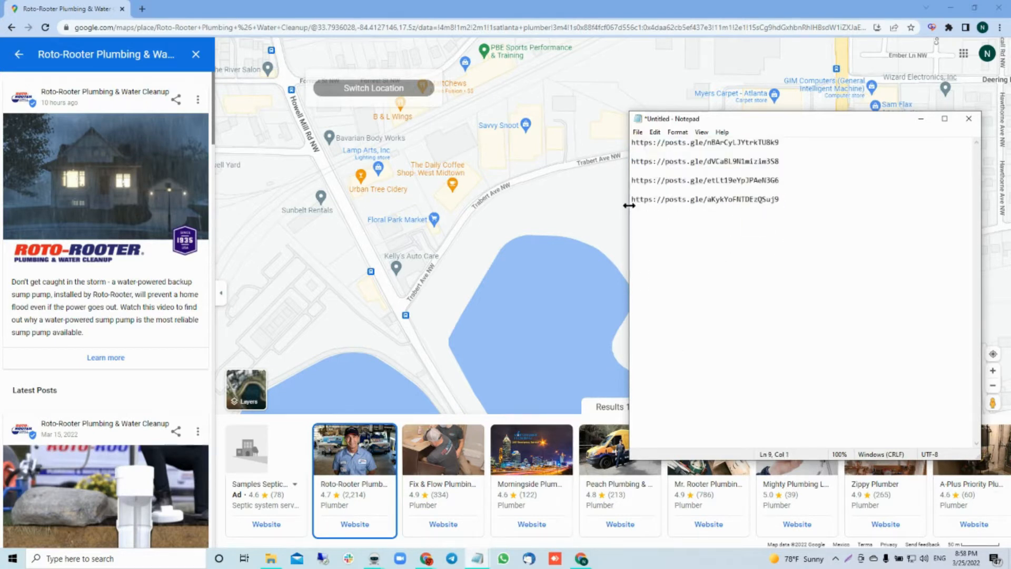
key(Up)
key(Up)
key(BackSpace)
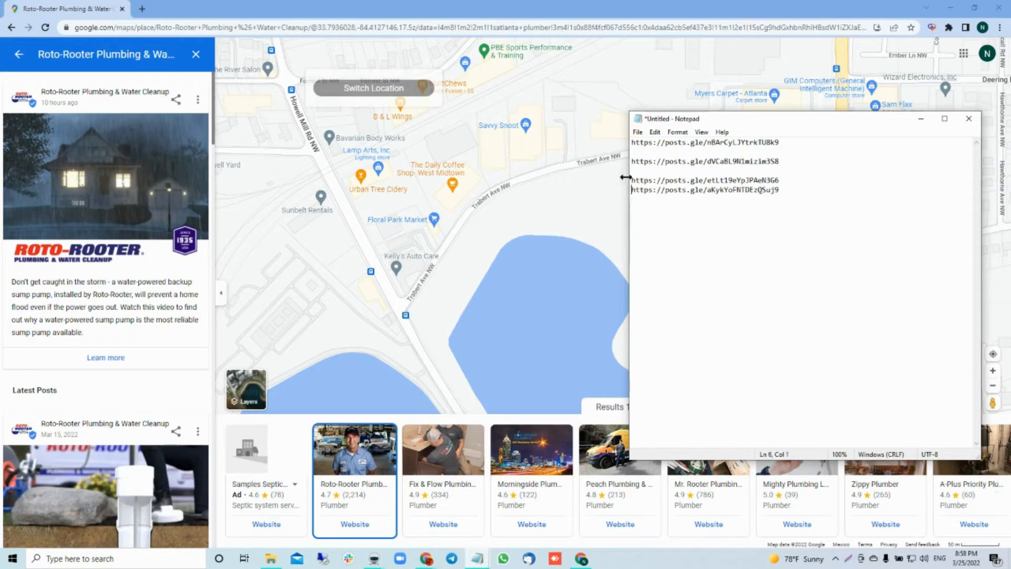
key(Up)
key(BackSpace)
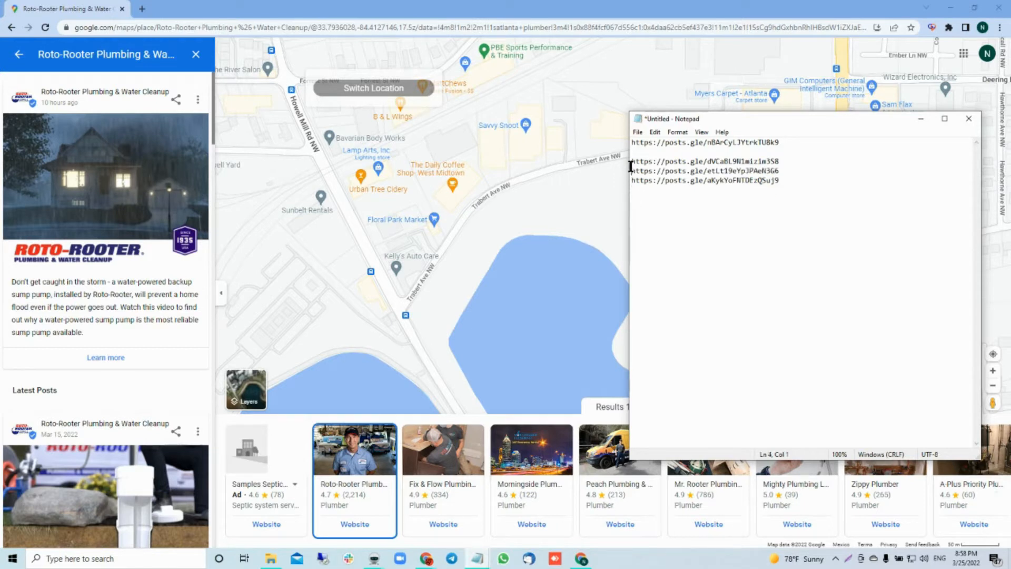
key(Up)
key(BackSpace)
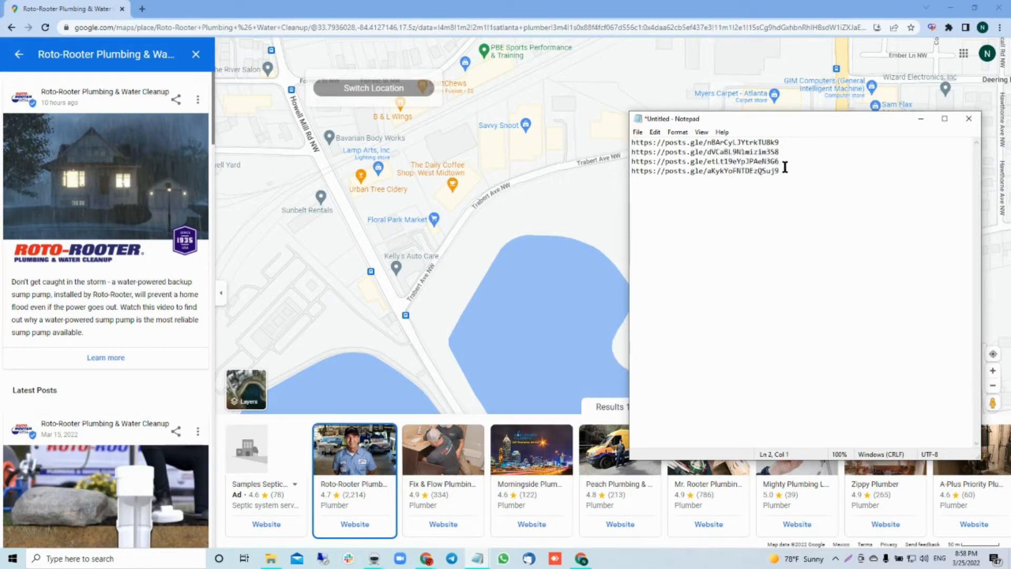
Step: Copy the four post links from the note into the Money Site URLs of the new Money Robot SEO campaign
drag(783, 172, 628, 138)
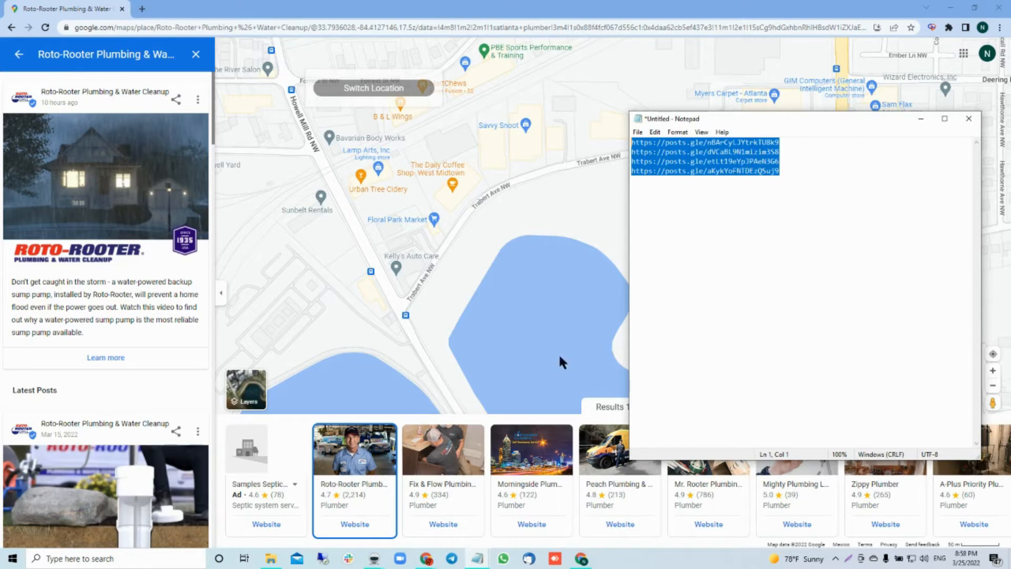
click(373, 560)
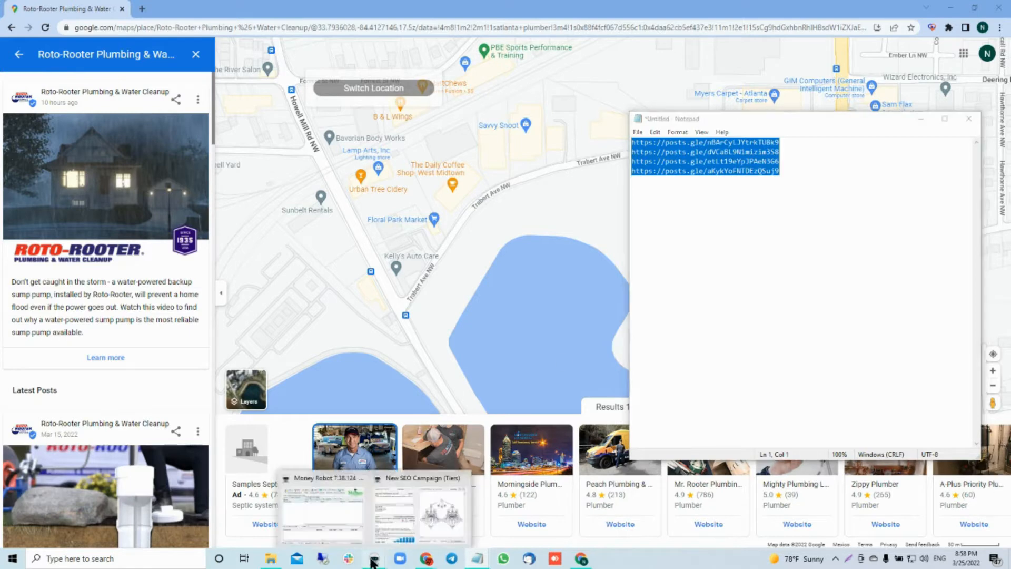
click(422, 479)
click(877, 104)
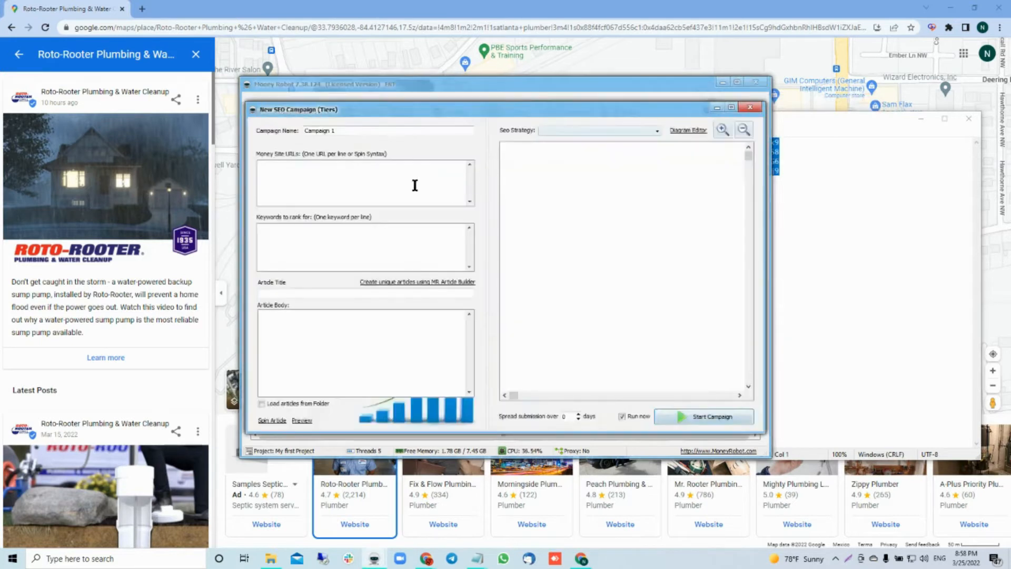
click(342, 172)
text(https://posts.gle/nBArCyLJYtrkTU8k9 https://posts.gle/dVCaBL9N1mizm3S8 https://posts.gle/etLt19eYpJPAeN3G6 https://posts.gle/aKykYoFNTDEzQSuj9)
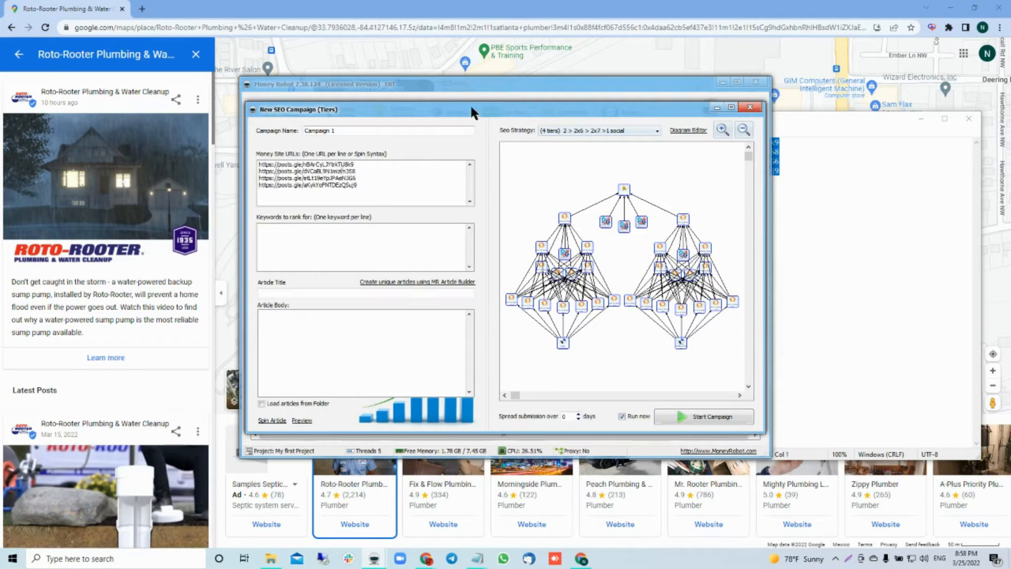
Step: Enter the keywords Atlanta Plumber, Atlanta Plumber Services and Atlanta Plumber Repair, and generate unique articles with MR Article Builder
drag(471, 108, 602, 105)
click(417, 225)
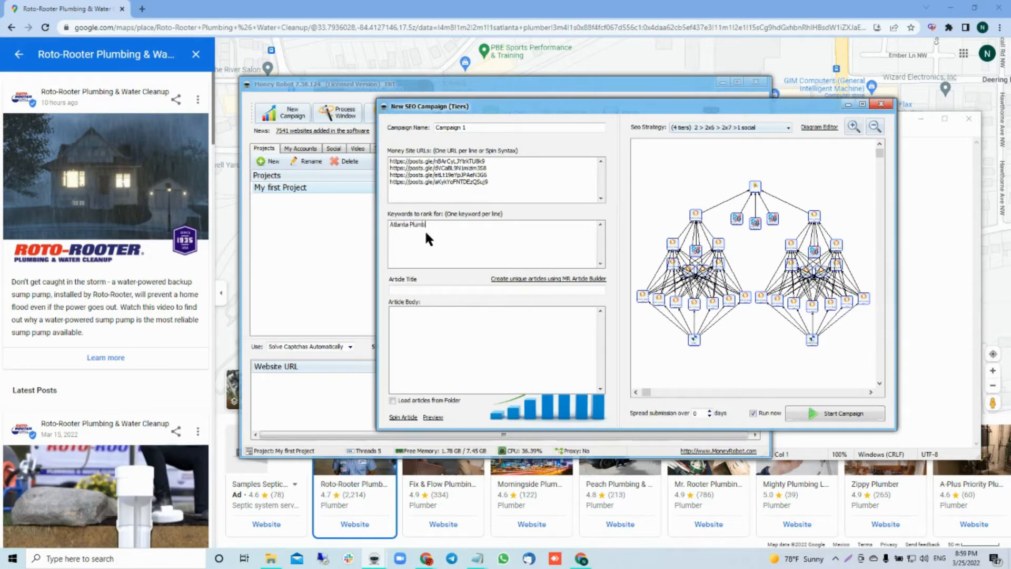
key(Return)
text(vices)
key(Return)
text(Atlanta Plumber Repair)
key(Return)
click(510, 279)
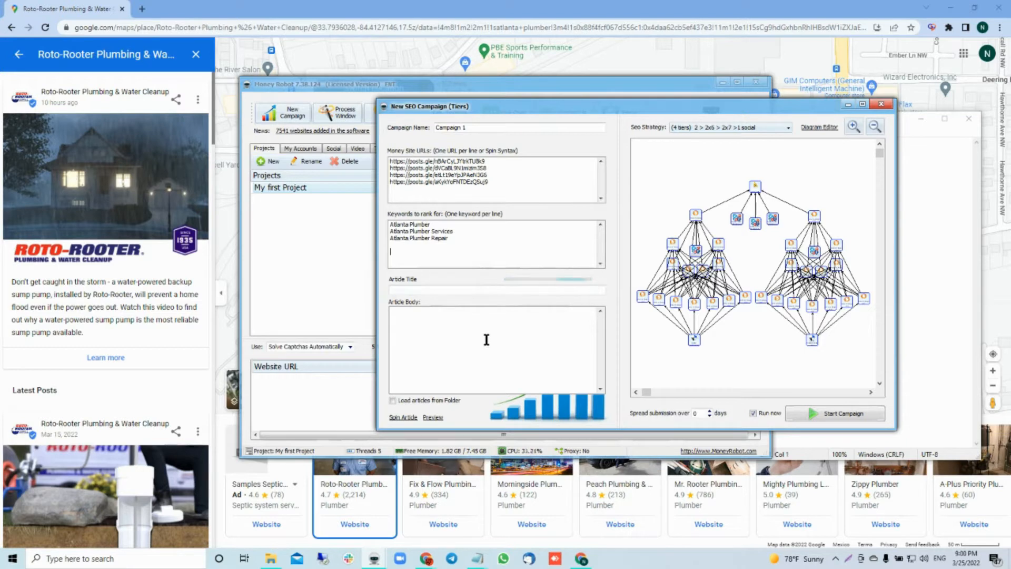
Step: Move the campaign dialog away from the untitled note and close the note containing the post links
drag(452, 238, 390, 226)
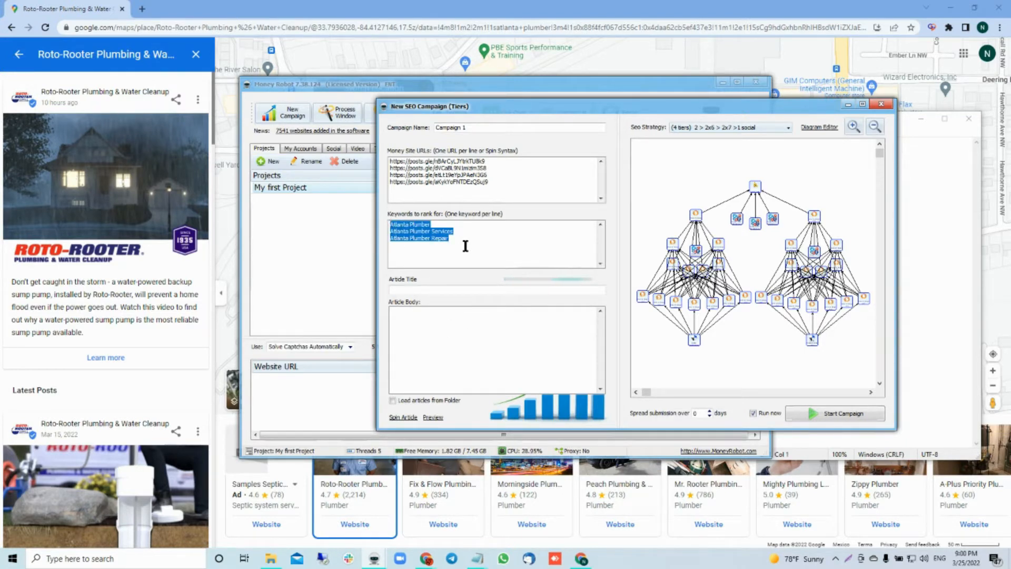
drag(719, 103, 472, 105)
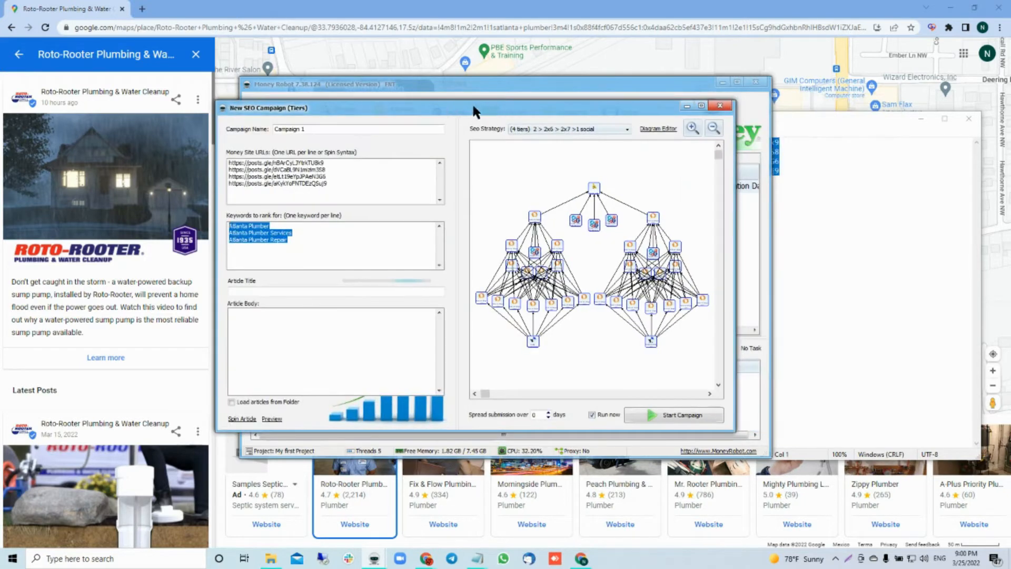
click(826, 207)
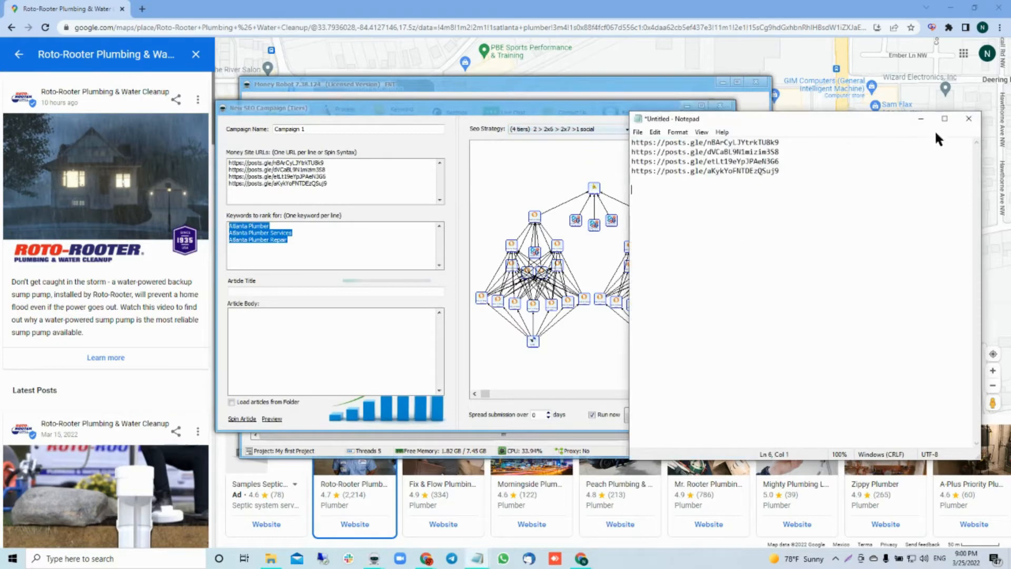
click(969, 117)
click(521, 279)
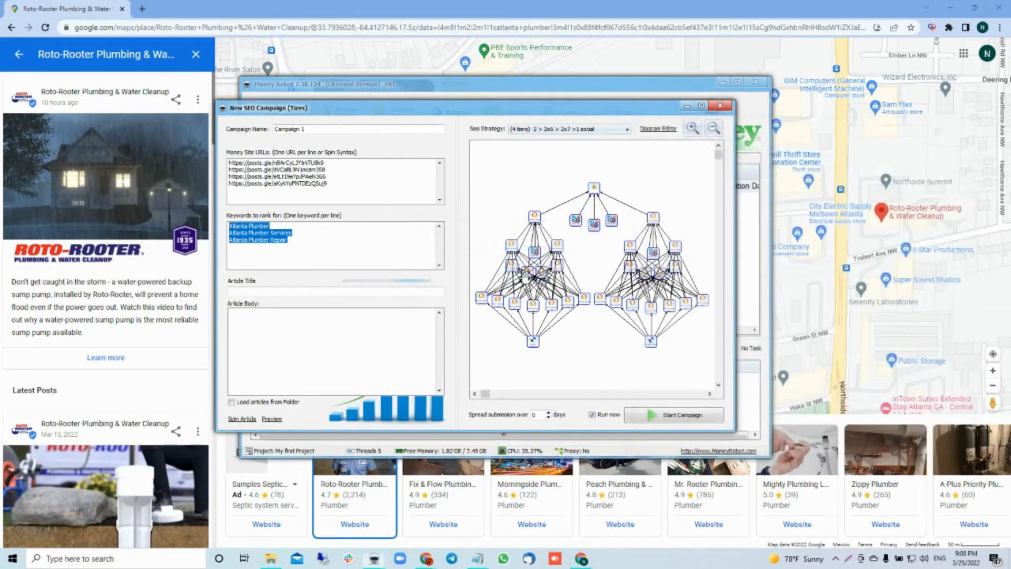
Step: Bring up the Diagramas 2022 note and add the line "atlanta plumber" below the last diagram entry
click(477, 558)
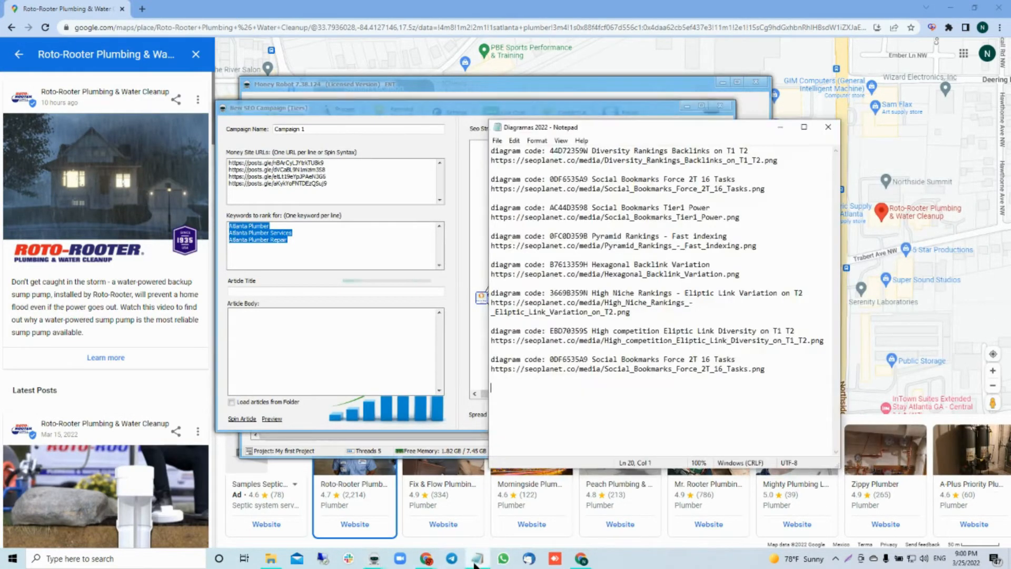
click(581, 189)
click(562, 199)
click(769, 374)
key(Return)
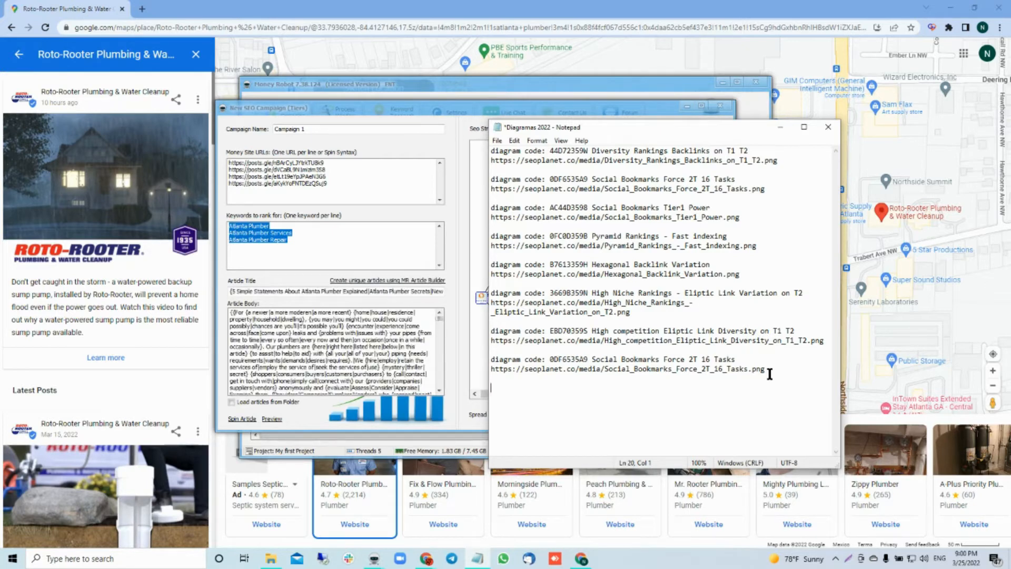
text(atlanta plumber)
drag(555, 388, 482, 388)
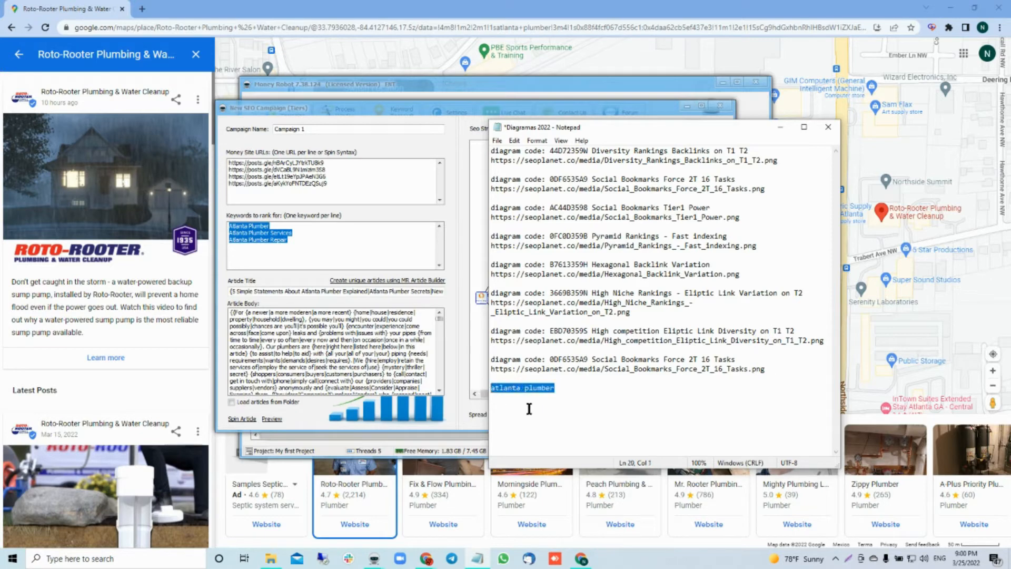
Step: Examine the campaign's account settings and the option for adding a new category
click(416, 140)
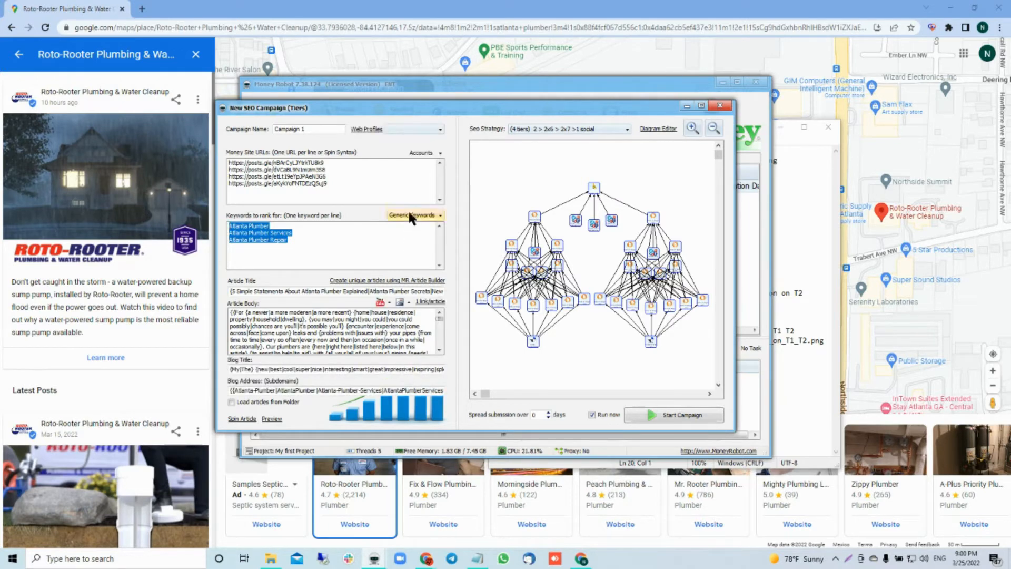
click(424, 152)
click(357, 216)
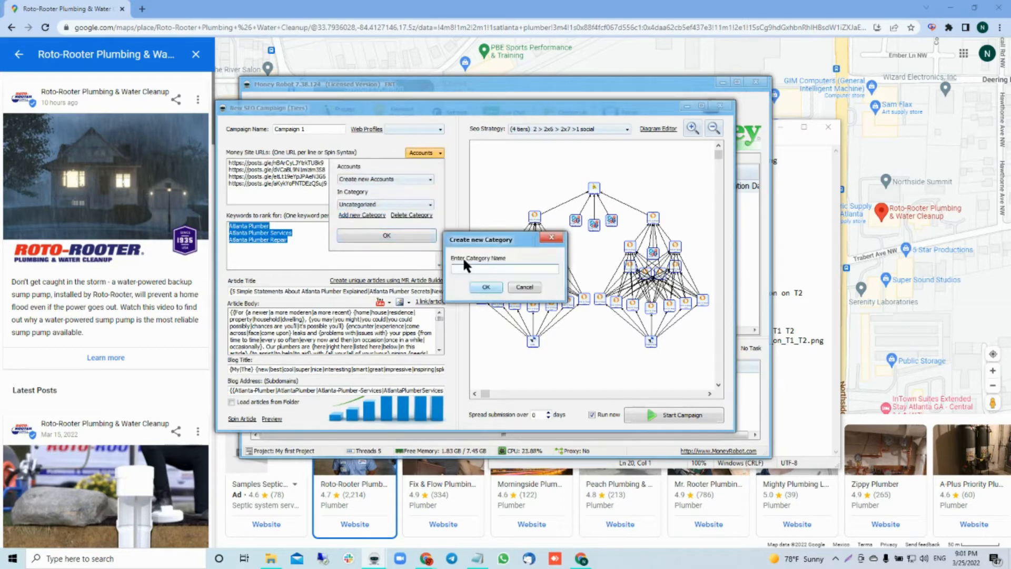
click(557, 238)
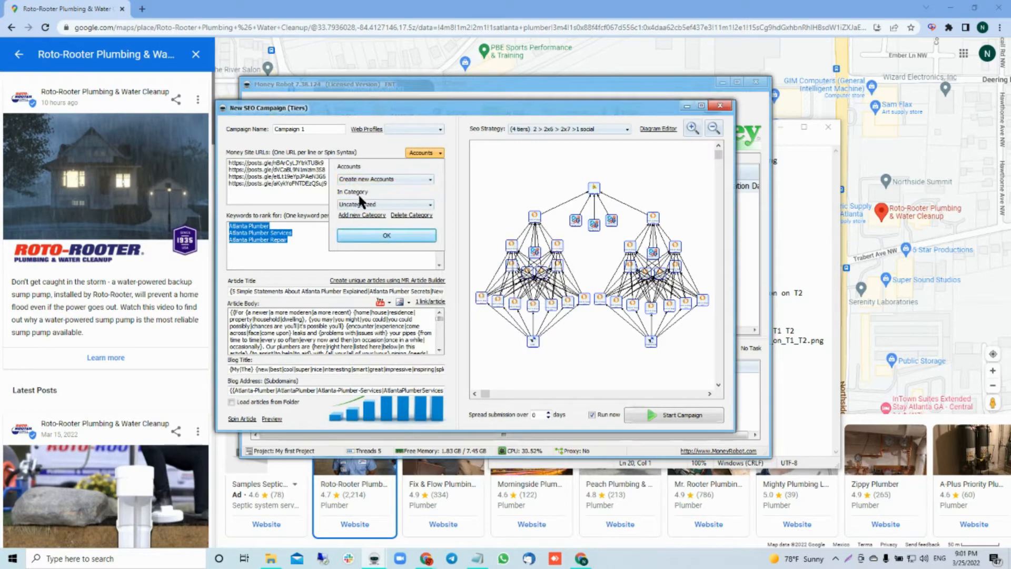
click(384, 235)
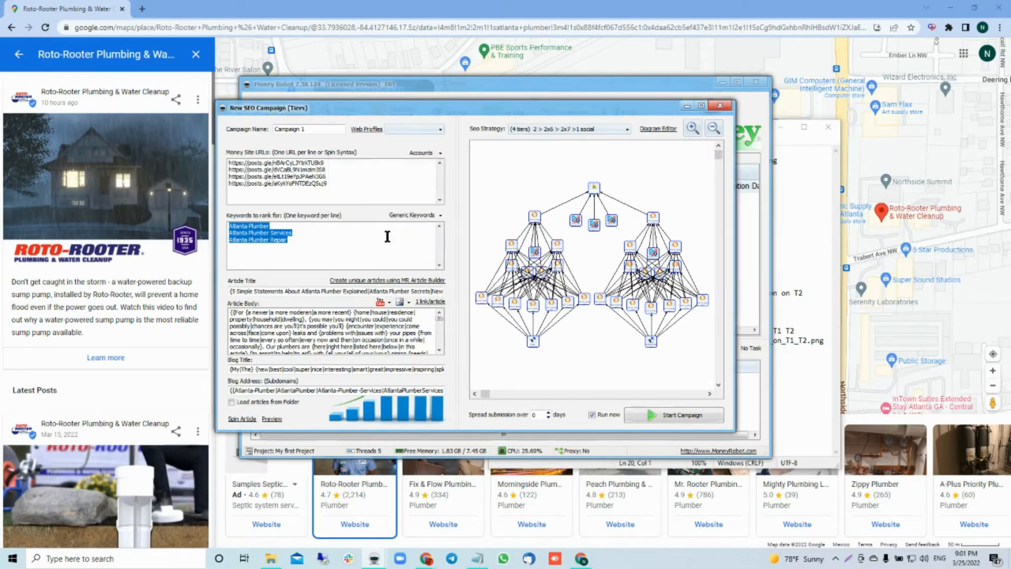
Step: Add the line "1 creating new accounts" below "atlanta plumber" in the Diagramas 2022 note
click(790, 205)
click(570, 391)
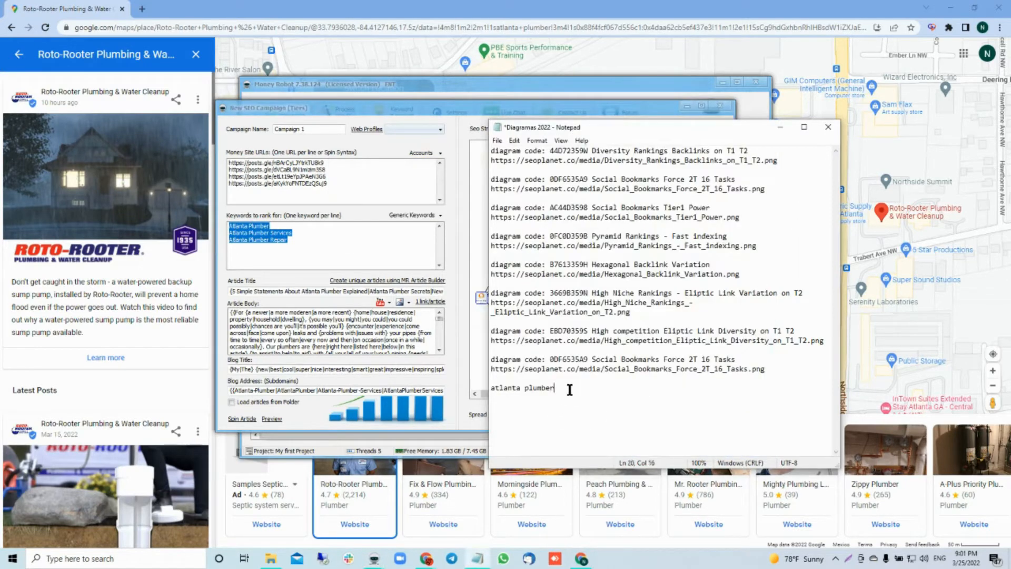
key(Return)
key(Return)
text(1 creating new accounts)
key(Return)
Step: Add the line "2 or 3 times reusing that category/account" beneath the line about creating new accounts
text(2)
text( on)
text( 3 )
text(times)
text( reus)
text(ing)
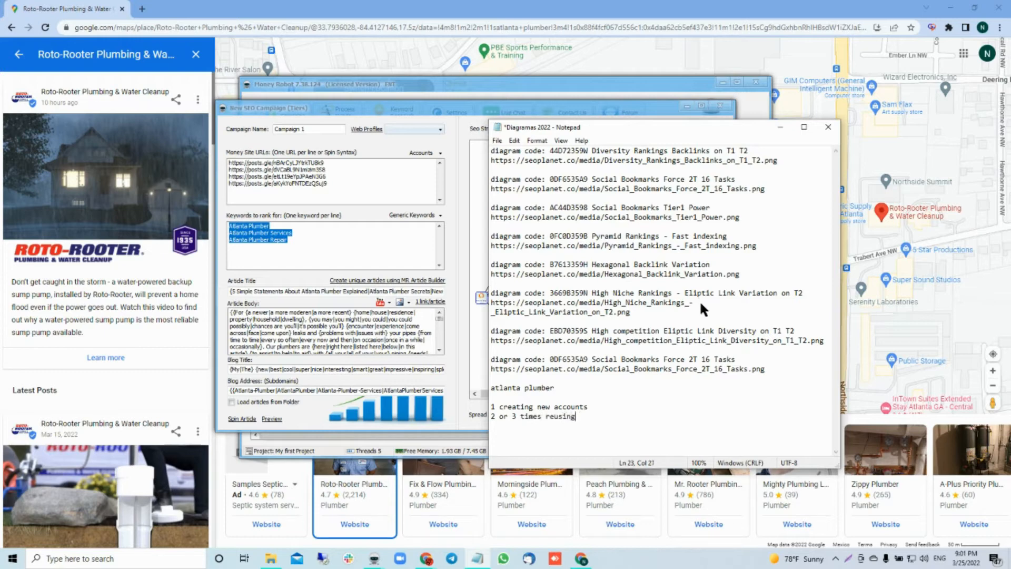
text( that category/account)
key(Return)
key(Return)
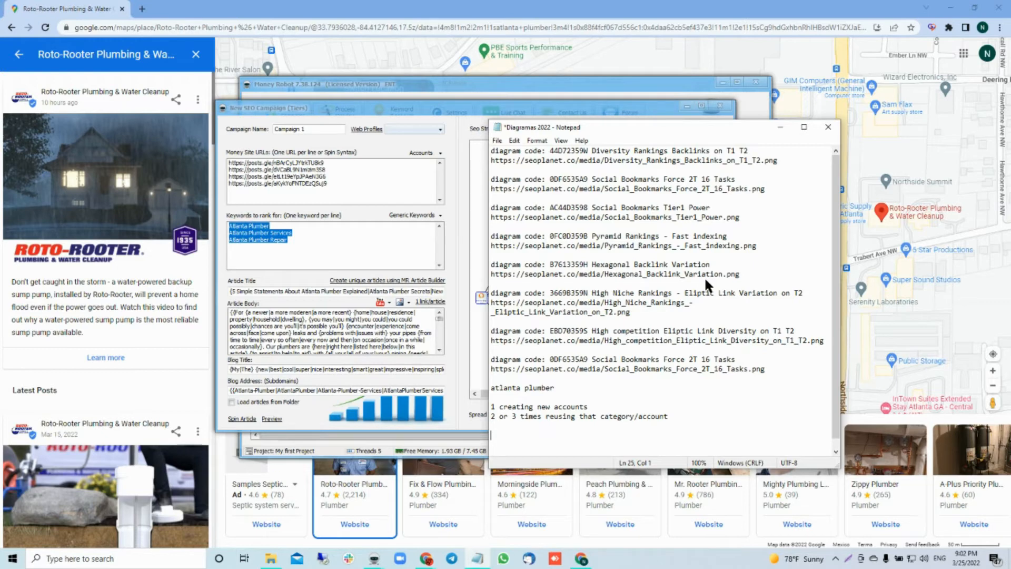
Step: Review the diagram entries and account notes in Diagramas 2022, and set the campaign's SEO strategy to "Diversity Rankings Backlinks on T1 T2"
drag(744, 180, 650, 174)
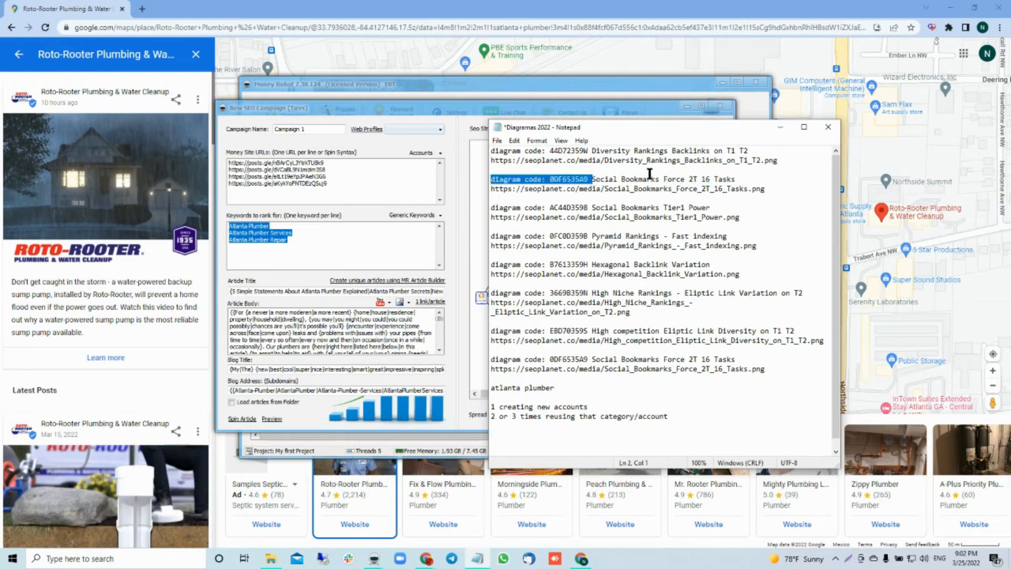
shift+click(736, 176)
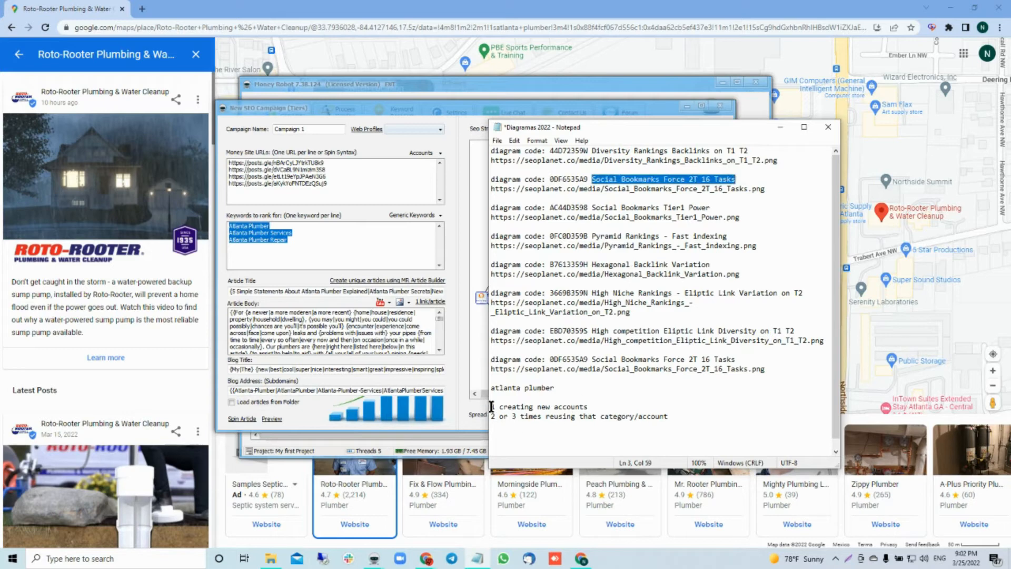
drag(491, 406, 674, 418)
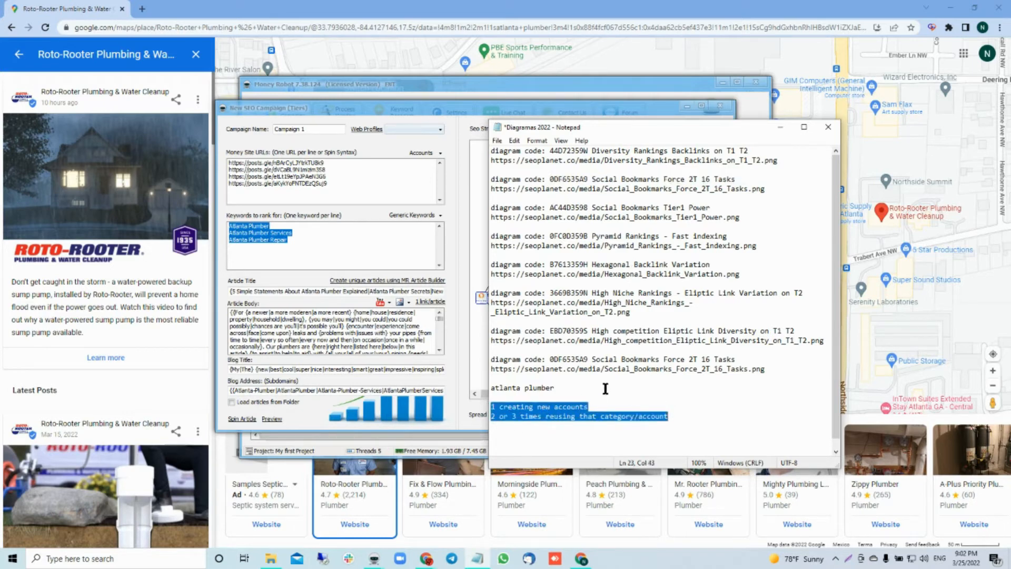
drag(770, 373, 489, 151)
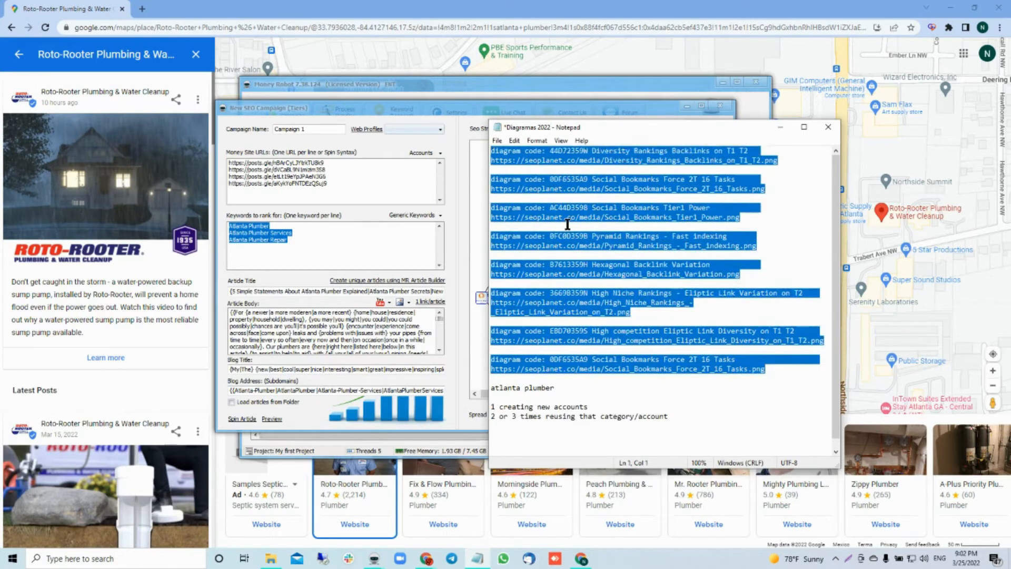
drag(577, 361, 586, 360)
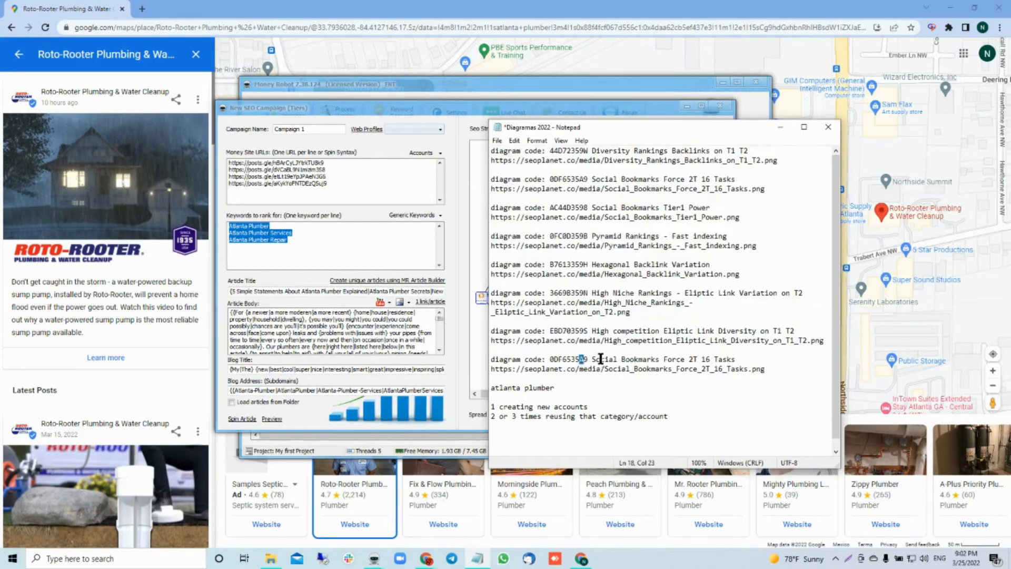
click(464, 105)
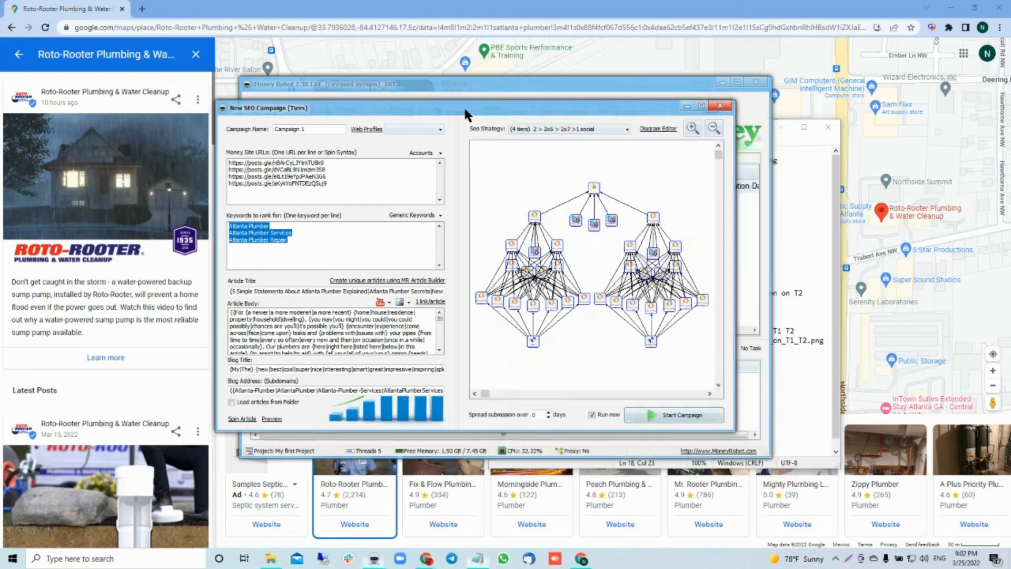
click(539, 128)
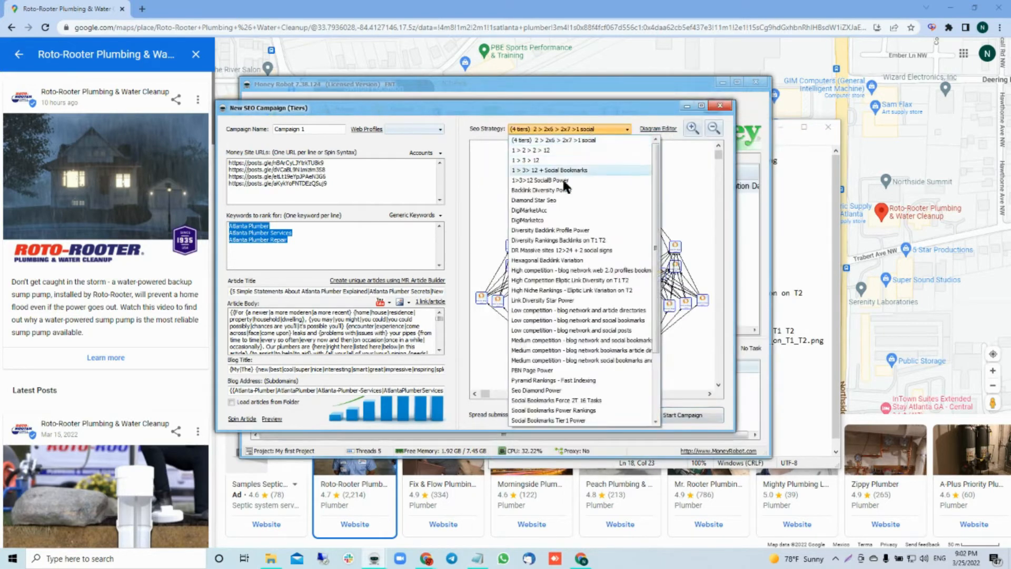
click(553, 240)
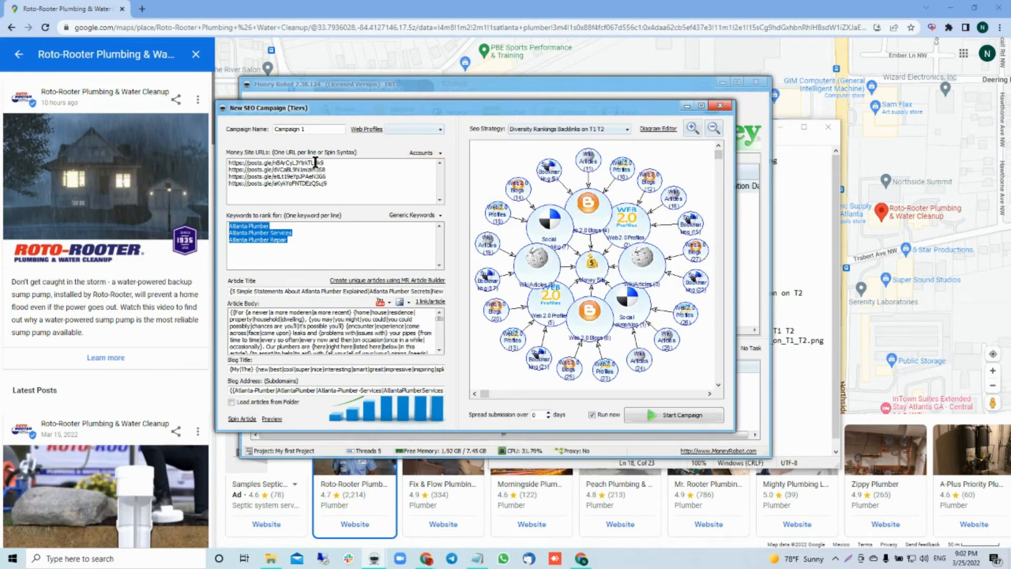
Step: Name the campaign "plmberPosts 1" and check the first diagram entries in the Diagramas 2022 note
double_click(319, 128)
text(plmberPosts)
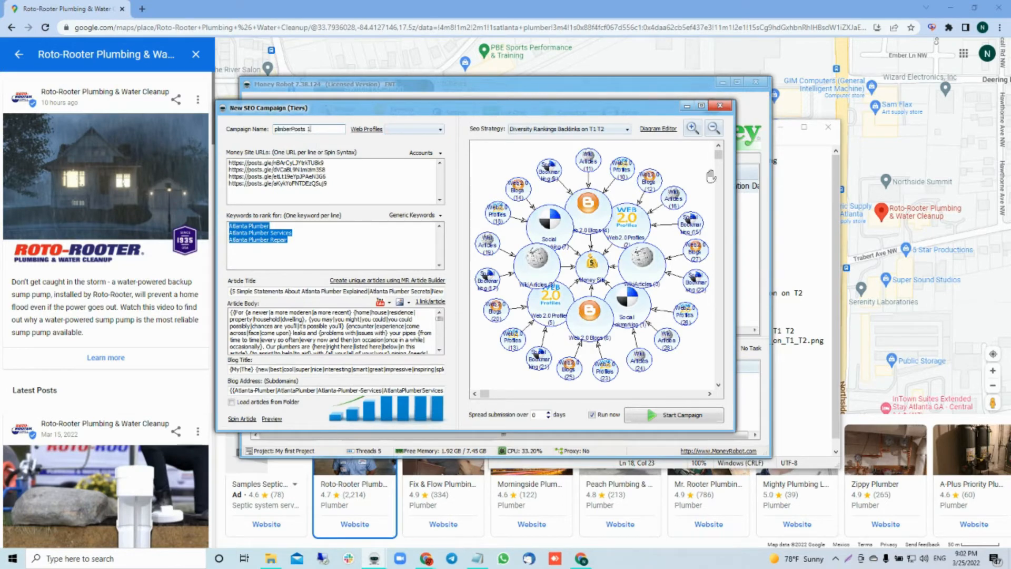
click(801, 233)
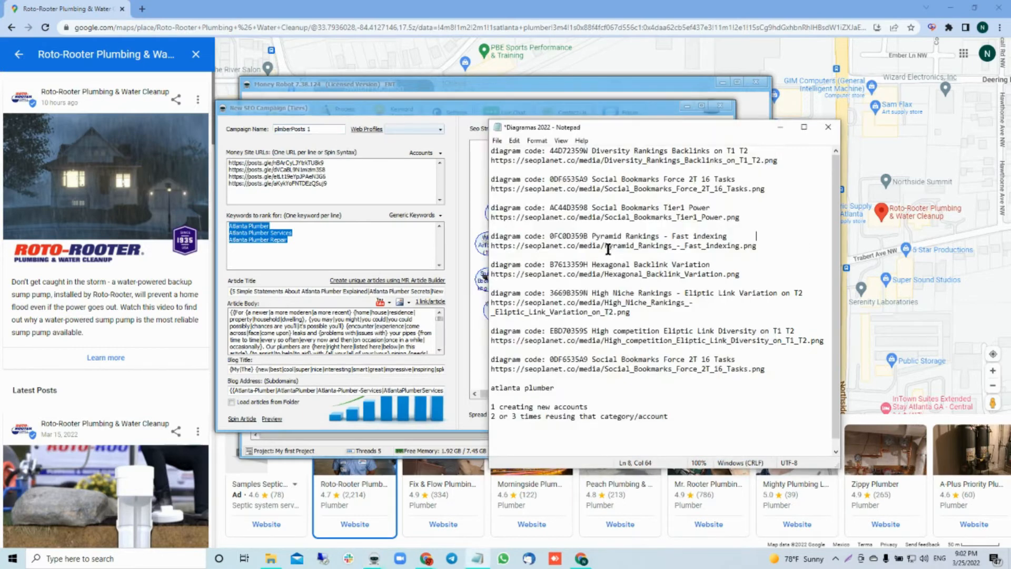
click(557, 161)
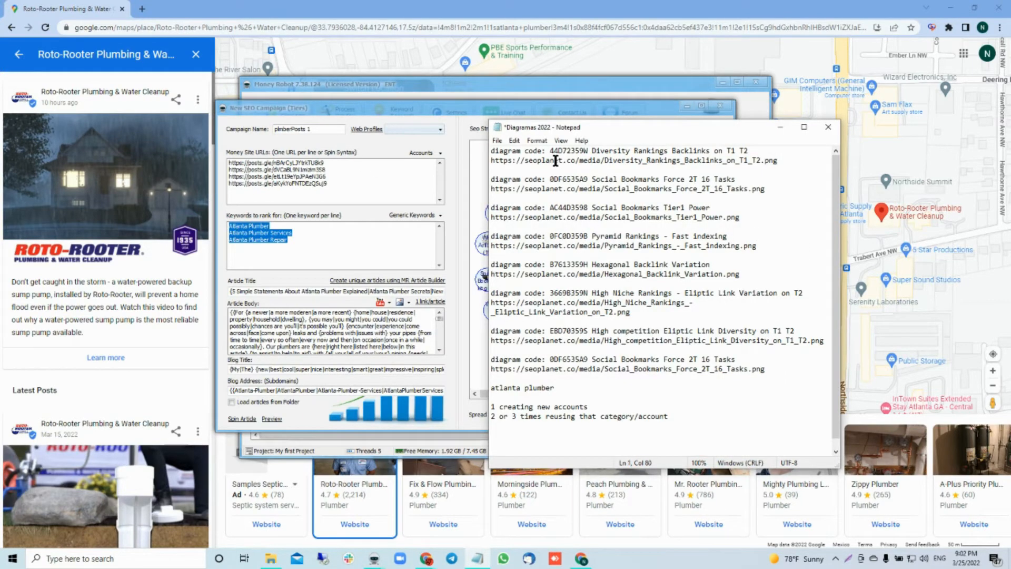
click(523, 216)
click(322, 126)
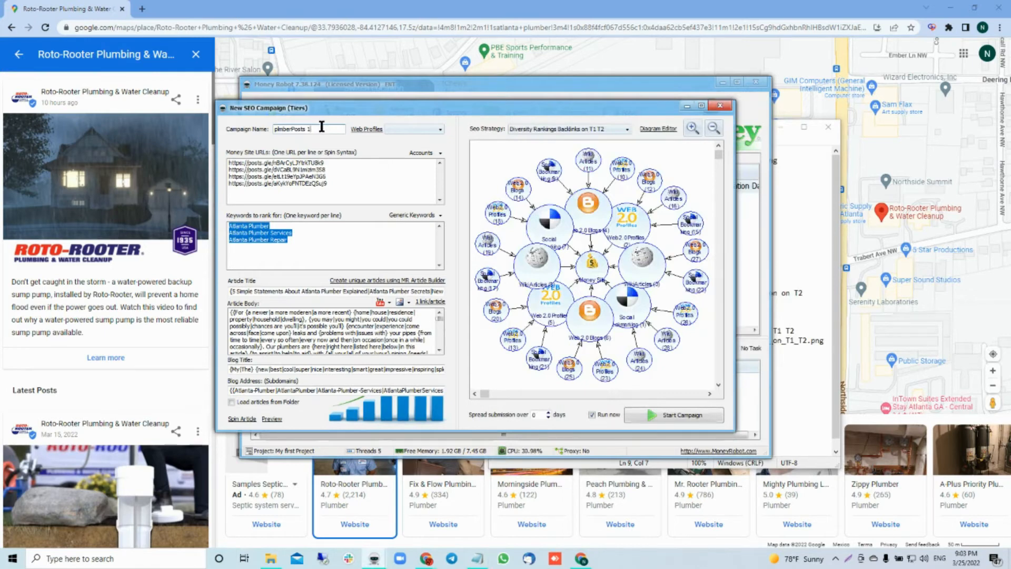
Step: Append "24 campaigns" to the "atlanta plumber" line in the Diagramas 2022 note
click(795, 403)
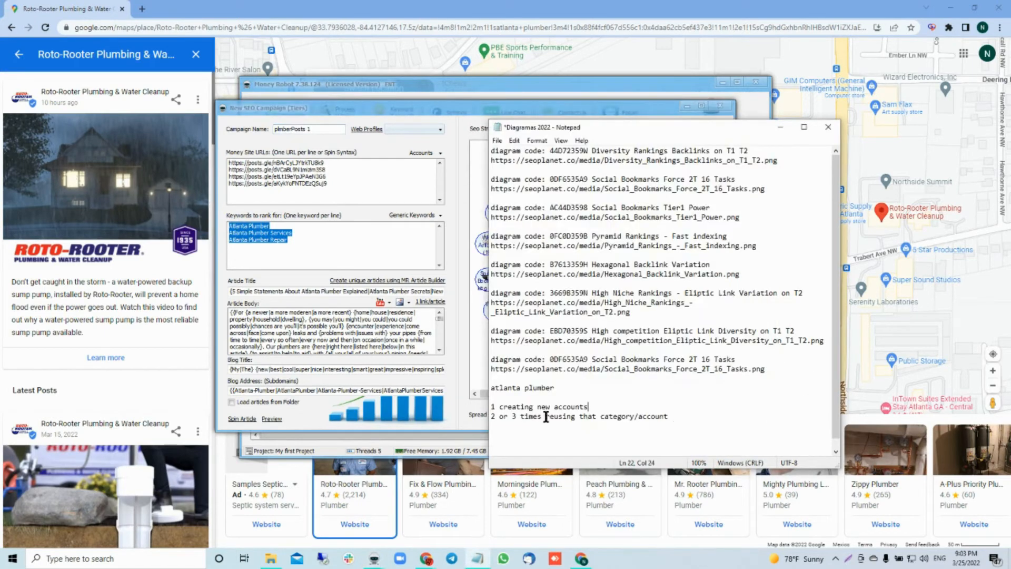
drag(558, 391, 489, 390)
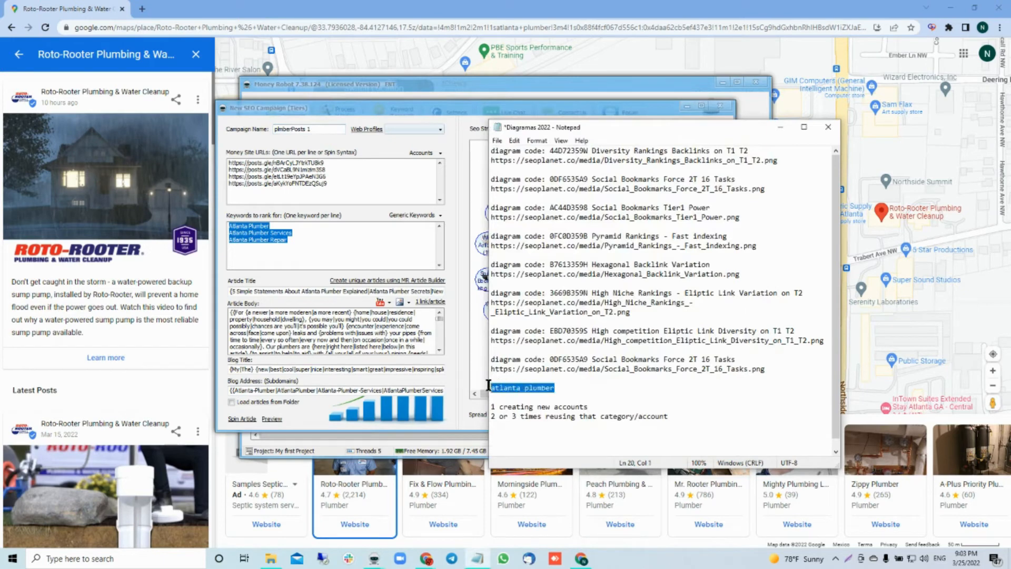
click(568, 389)
drag(665, 416, 488, 390)
click(587, 388)
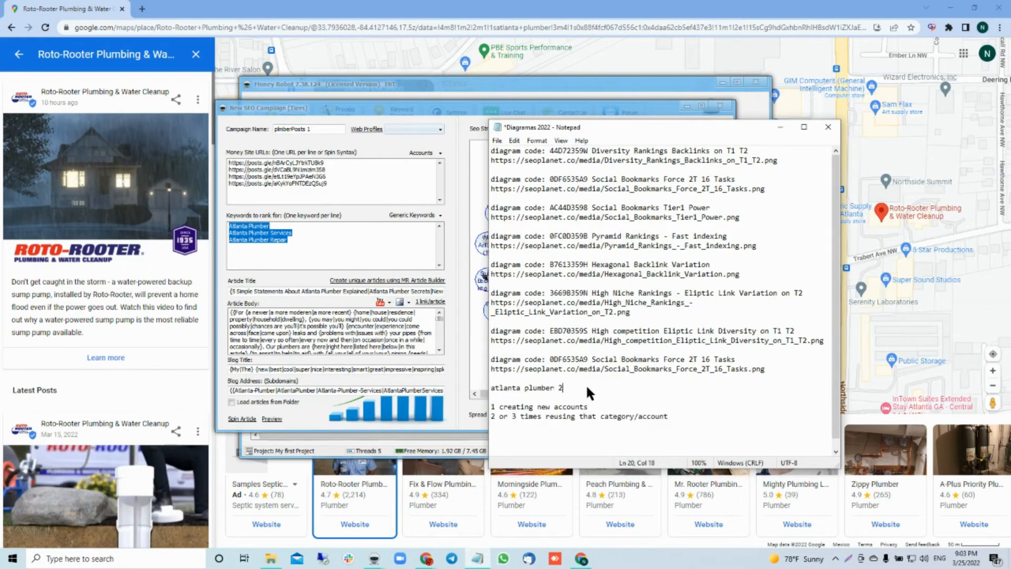
text(24 campaigns I will start Atlanta Plumber Services)
Step: Continue the "atlanta plumber" line with "I will start Atlanta Plumber Services" and add an empty line below it
key(Return)
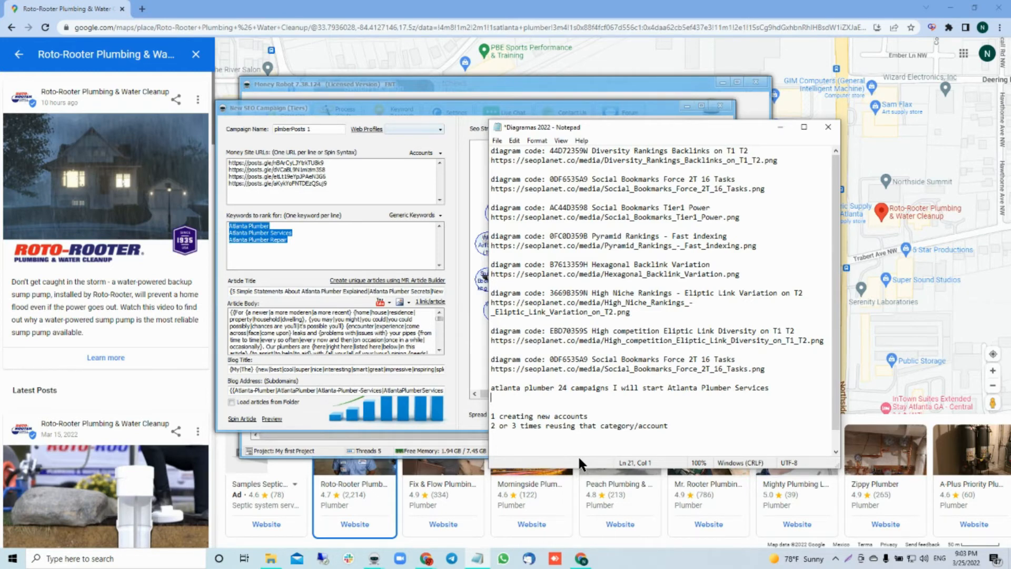
Step: Switch to Google Maps, look over the Roto-Rooter posts, and copy the medium map embed HTML from the Roto-Rooter Plumbing & Water Cleanup listing
click(106, 296)
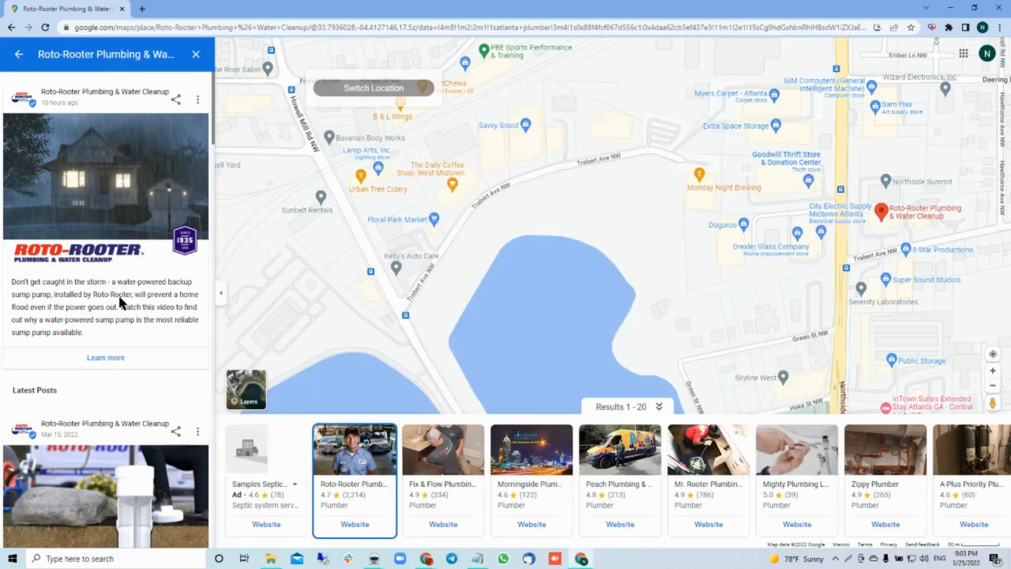
scroll(118, 293, down, 4)
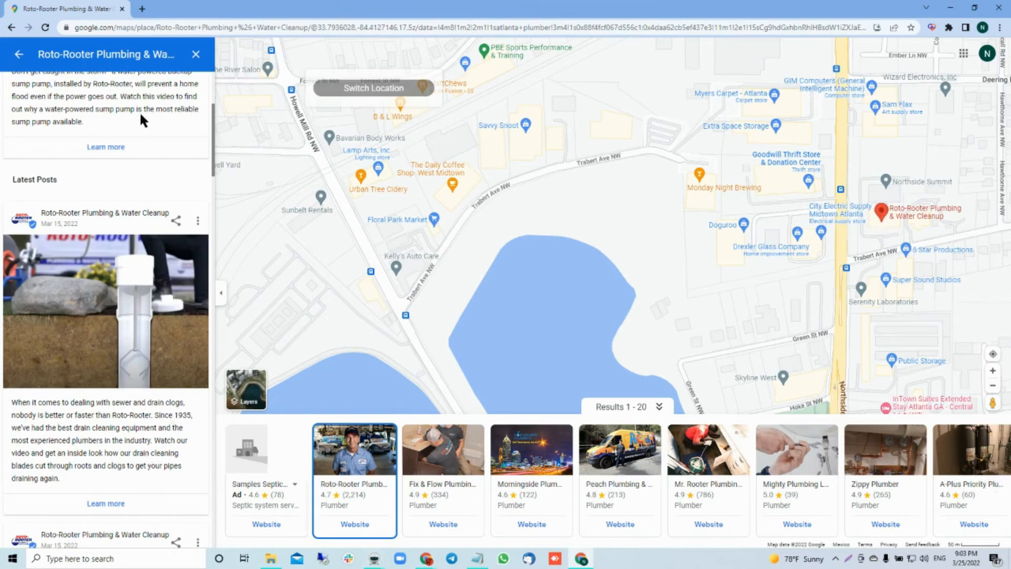
scroll(116, 348, up, 2)
scroll(118, 349, up, 3)
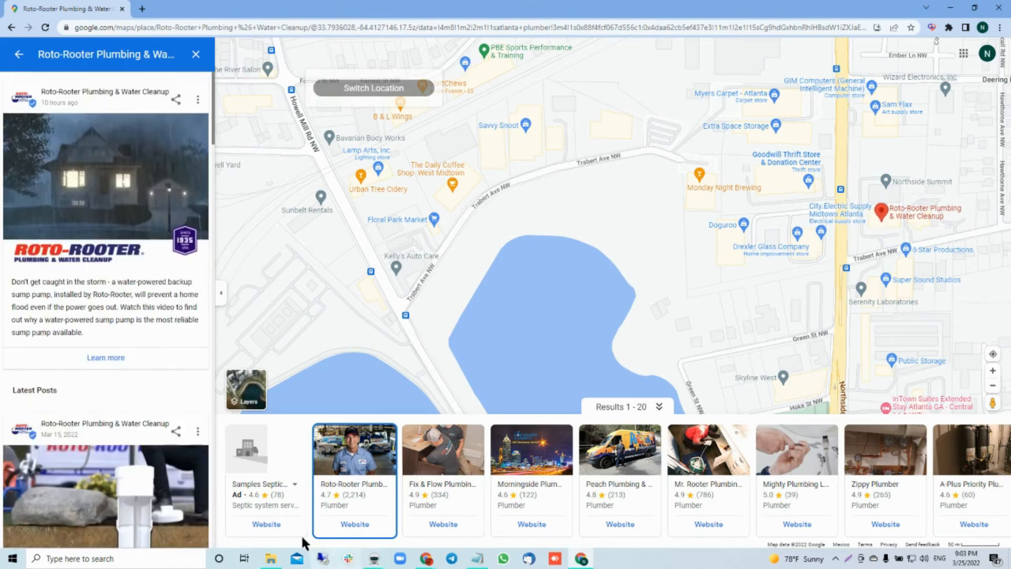
click(19, 54)
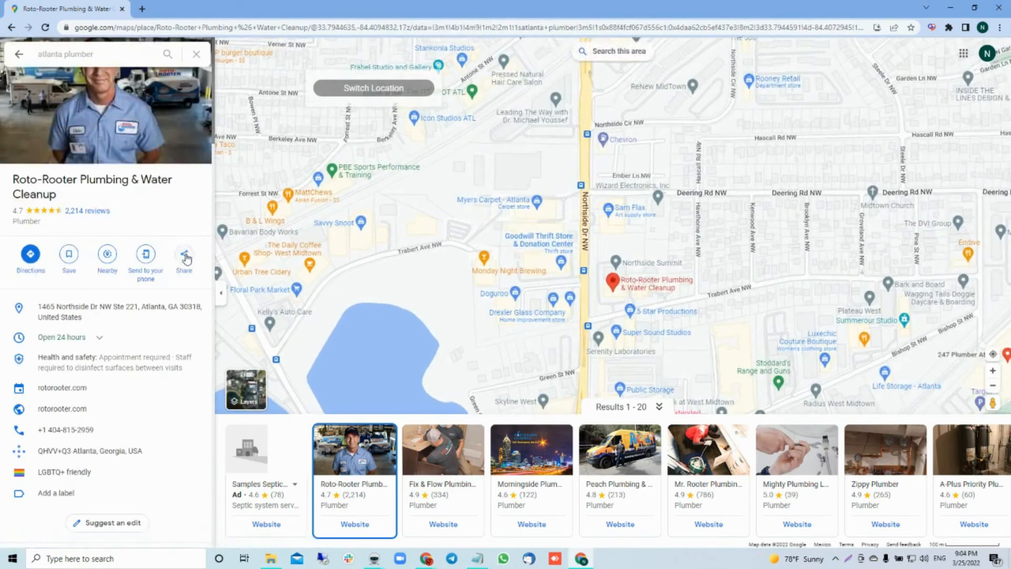
click(185, 256)
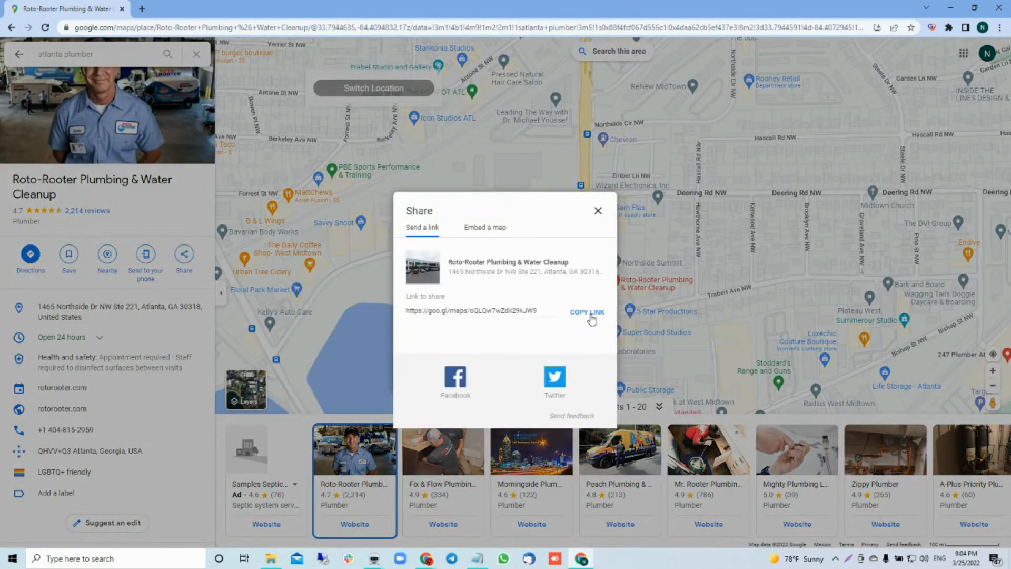
click(480, 228)
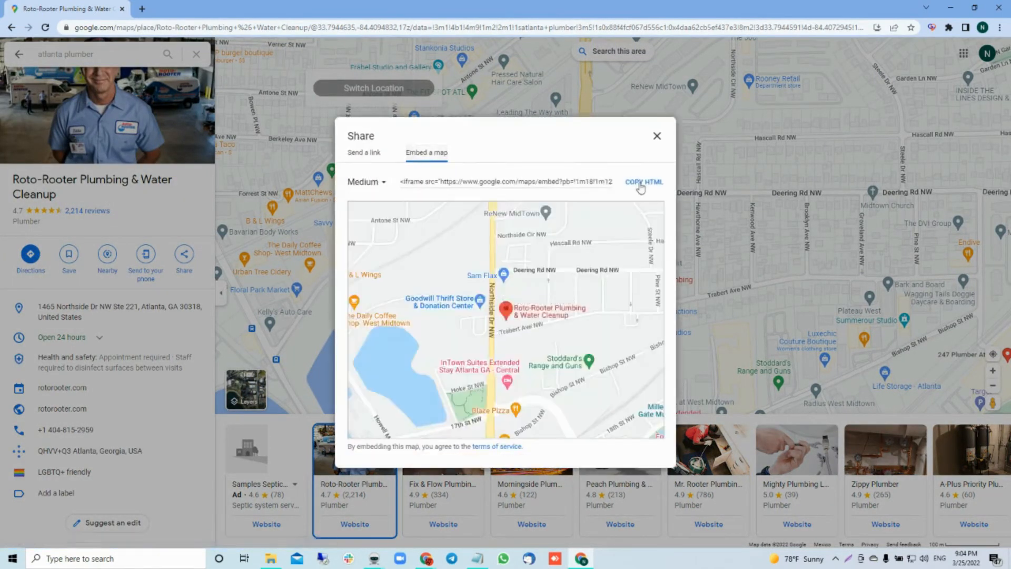
click(641, 182)
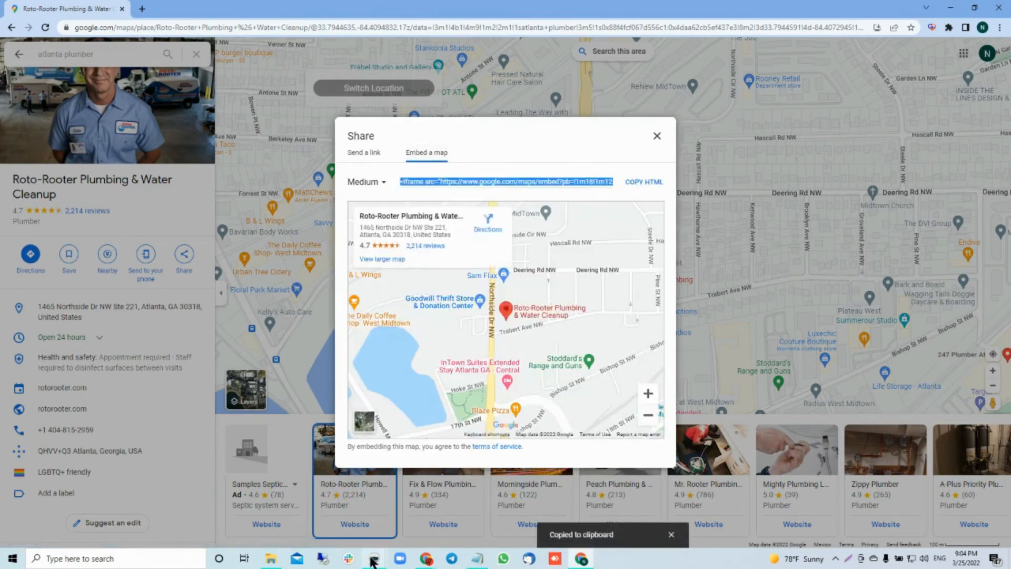
Step: Return to the Money Robot campaign and paste the copied map embed code above the existing text in the article body
mouse_move(372, 559)
click(394, 501)
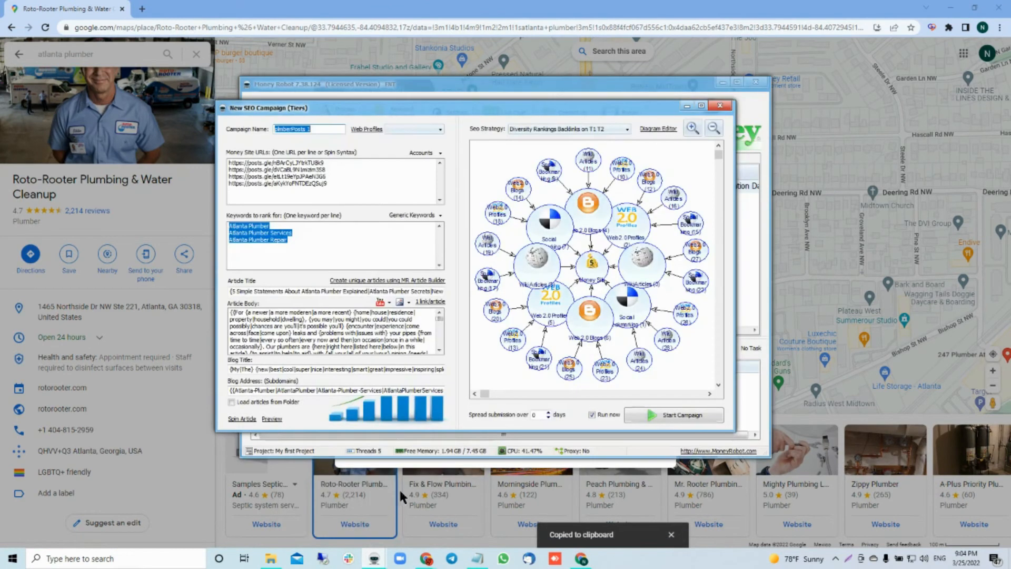
click(231, 315)
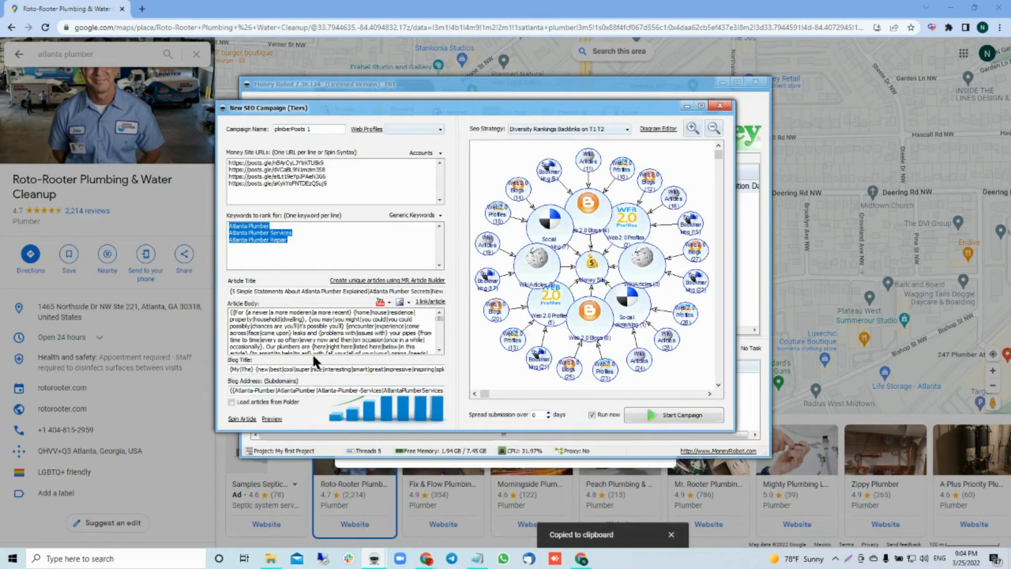
key(Return)
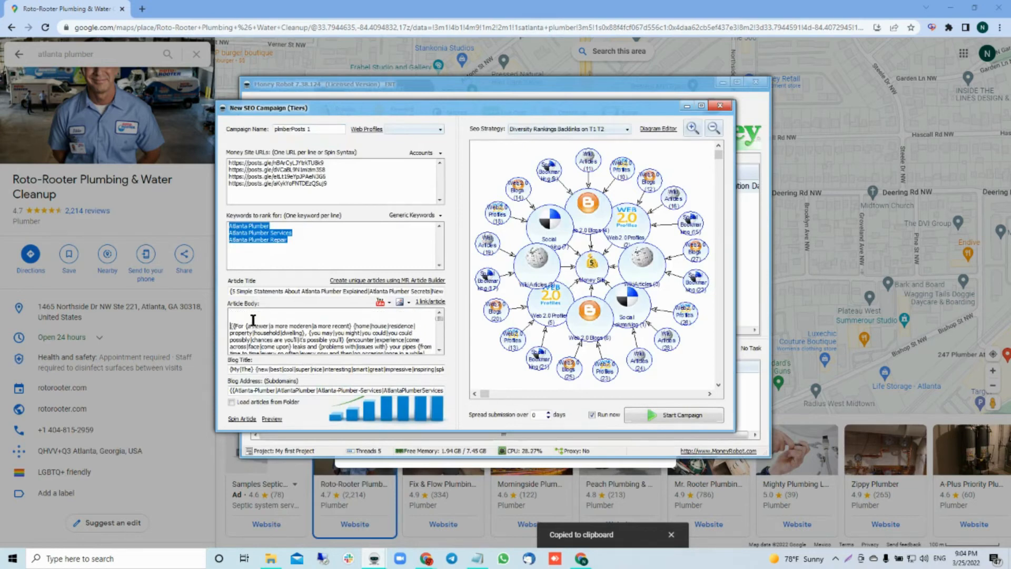
click(251, 312)
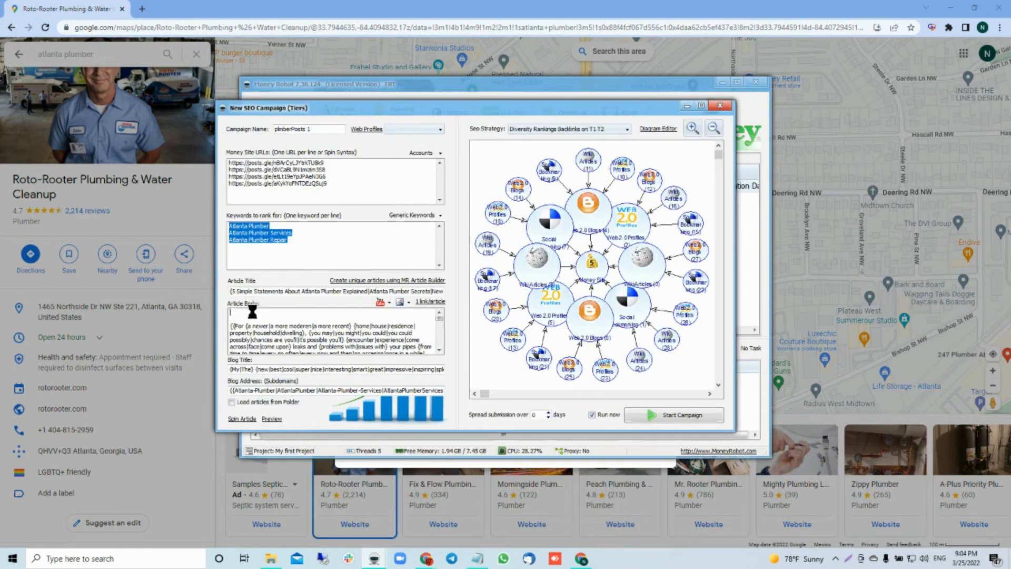
key(ctrl+v)
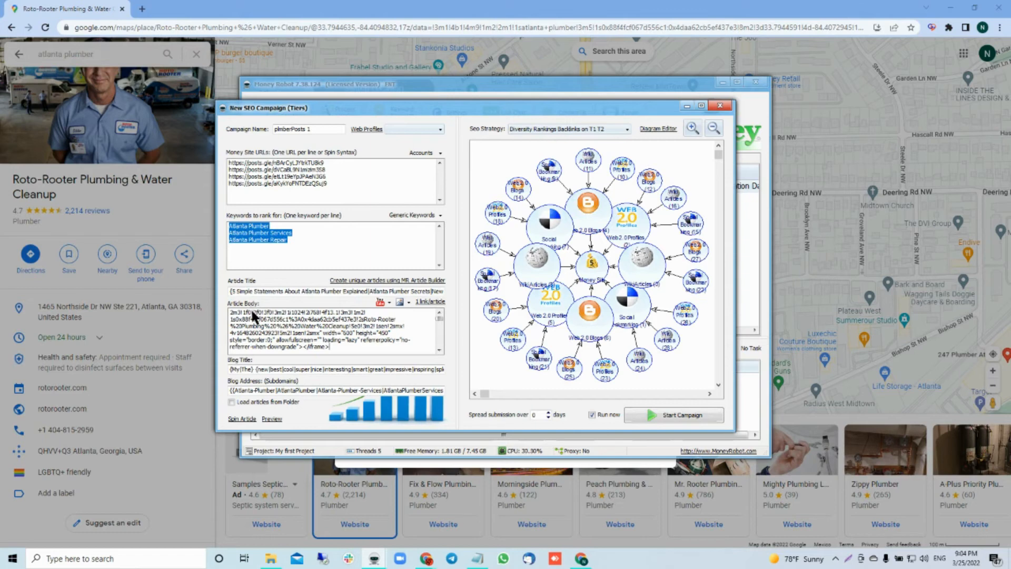
Step: Add the placeholder line "NAPW" directly beneath the map iframe code in the article body
key(Return)
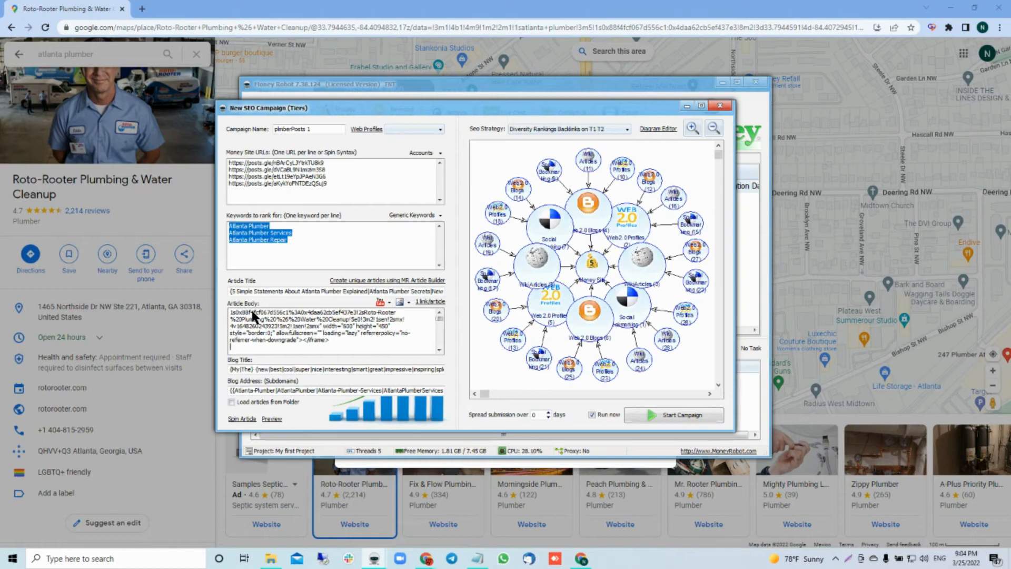
text(NAPW)
scroll(309, 352, down, 1)
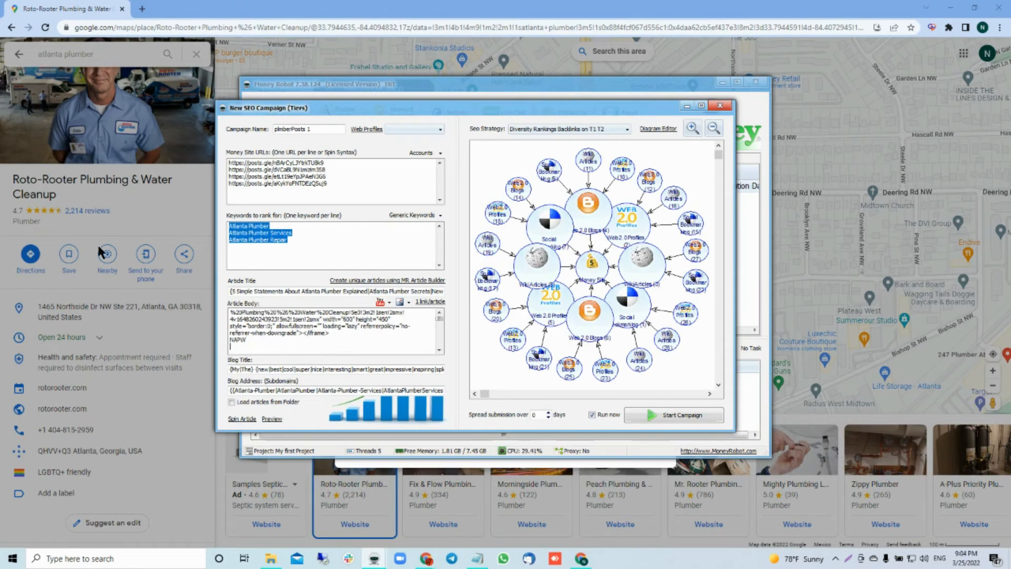
Step: Reload the Roto-Rooter listing in Google Maps, copy its CID link address, and return to the Money Robot campaign
click(91, 198)
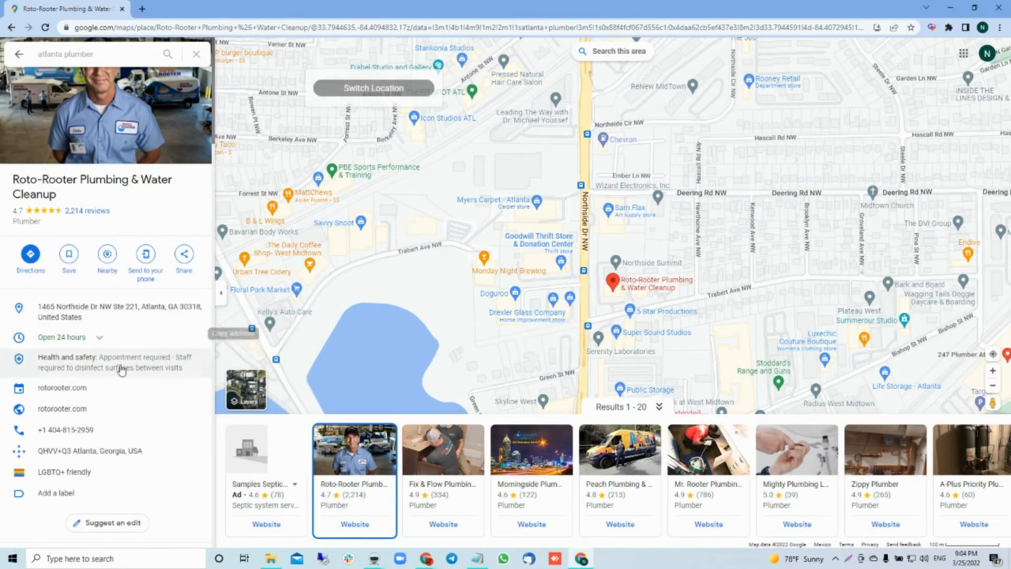
click(46, 28)
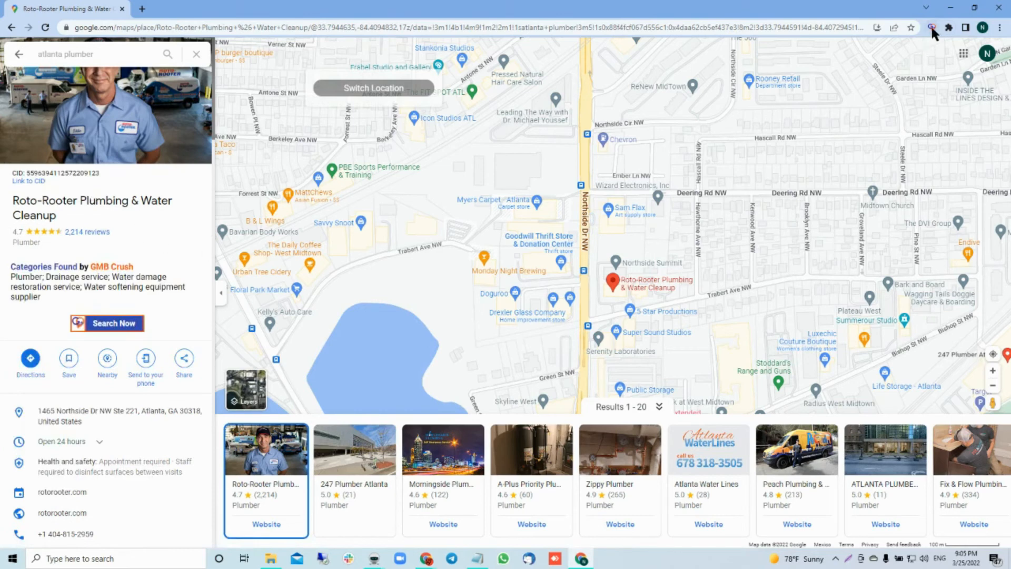
right_click(24, 182)
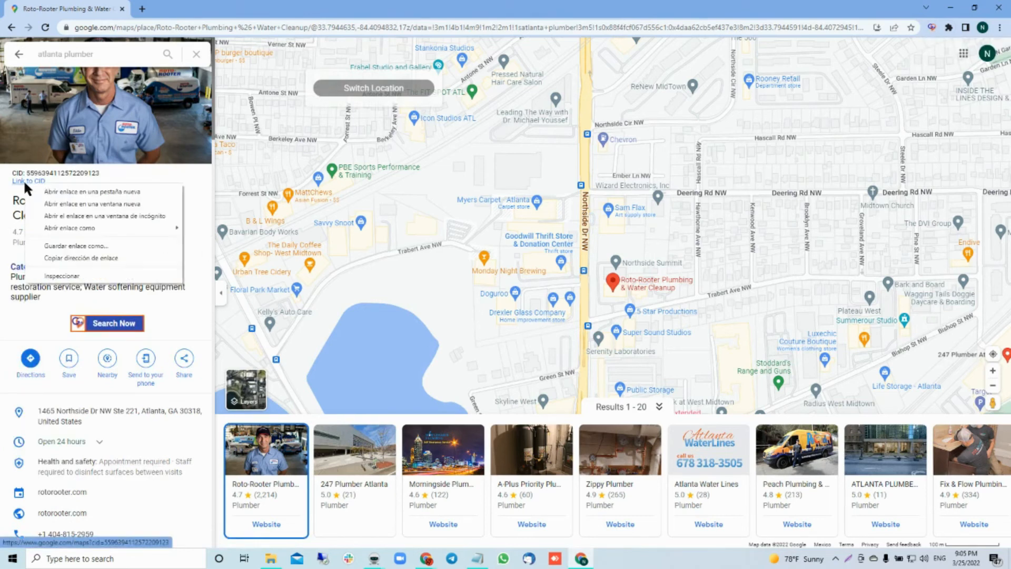
click(78, 255)
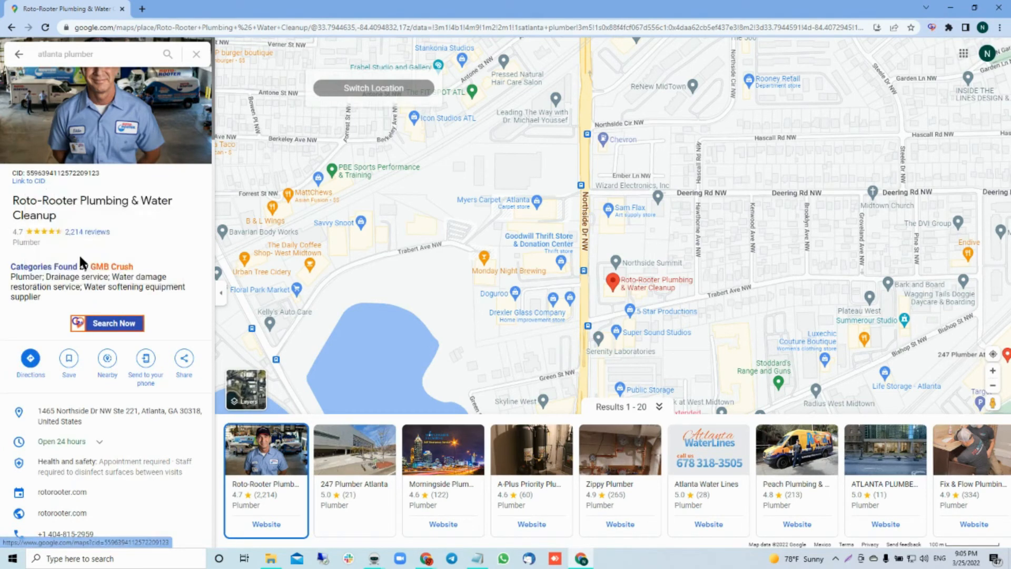
mouse_move(374, 558)
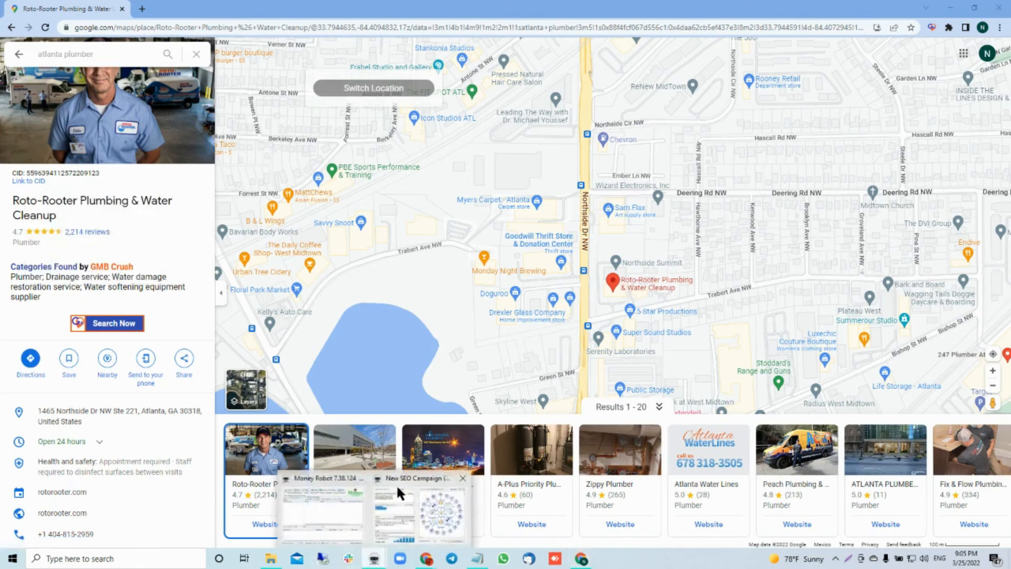
click(393, 507)
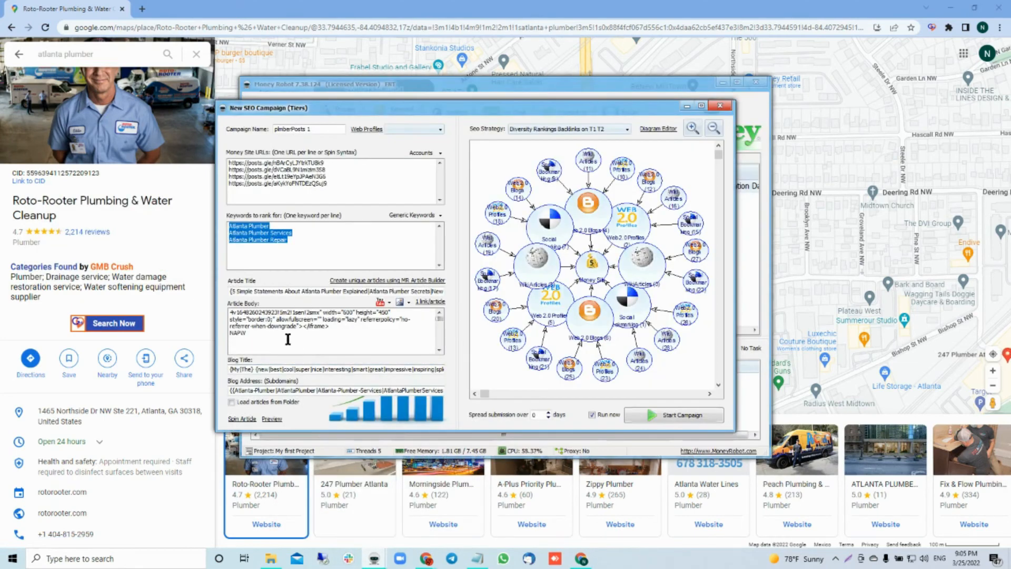
Step: Paste the copied Google Maps CID link on its own line beneath the NAPW placeholder in the article body
click(288, 339)
key(ctrl+v)
drag(390, 347, 223, 342)
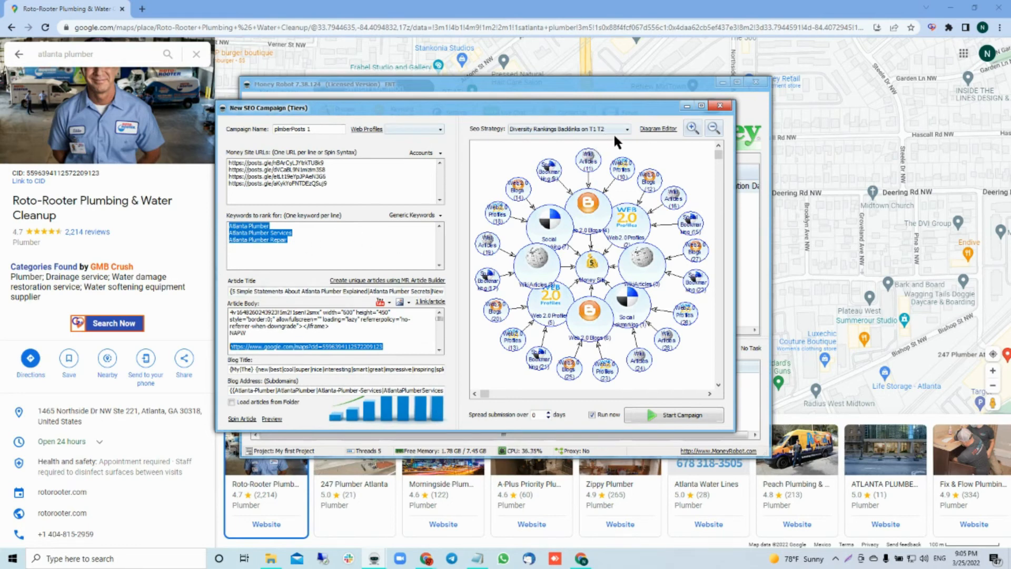
Step: Set the campaign's account option to use already existing accounts from My Accounts
click(412, 152)
click(380, 178)
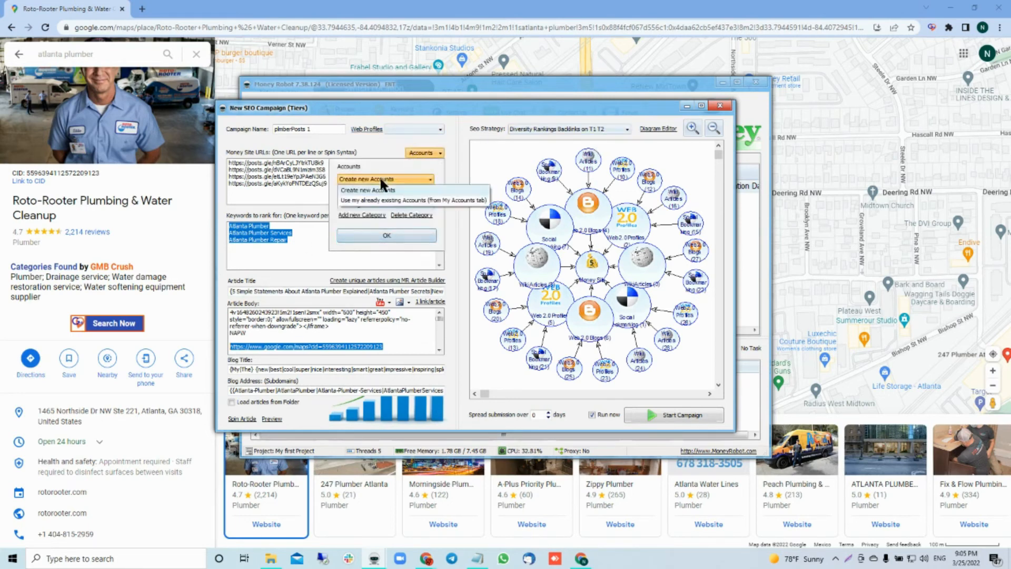
click(372, 199)
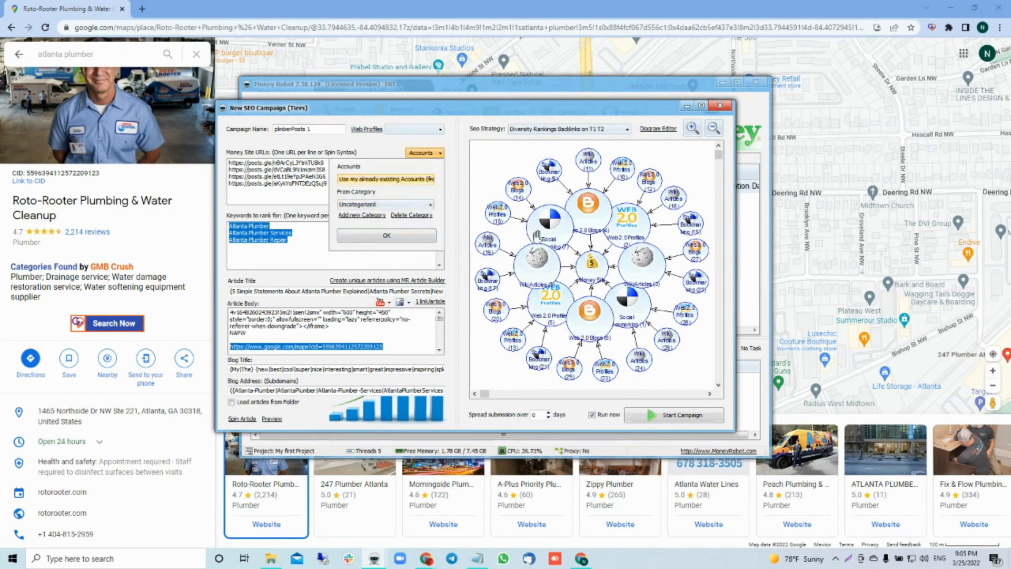
Step: Look through the SEO strategy options and examine the diagram names and account reuse notes in the Diagramas 2022 Notepad file
click(562, 129)
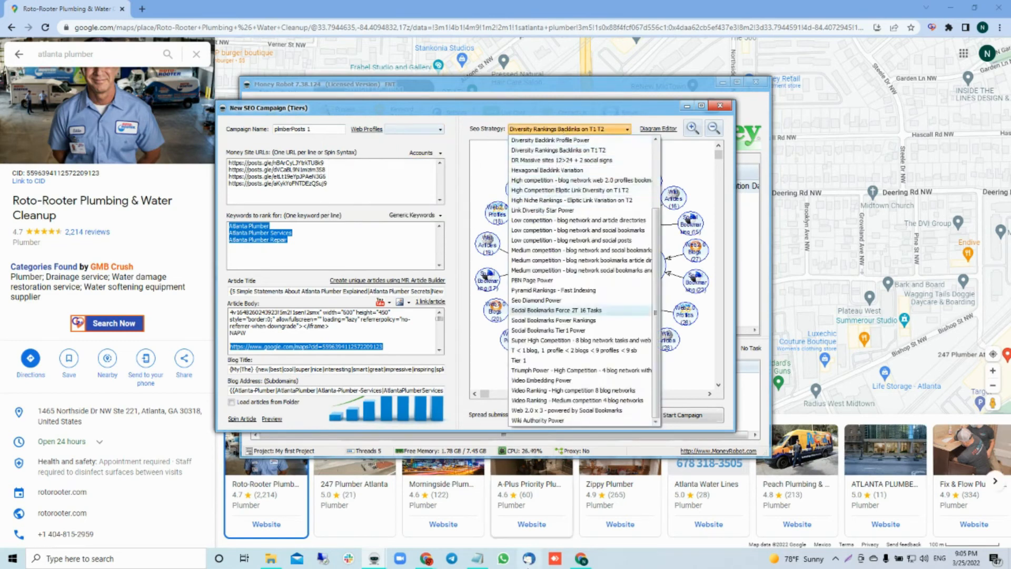
click(477, 559)
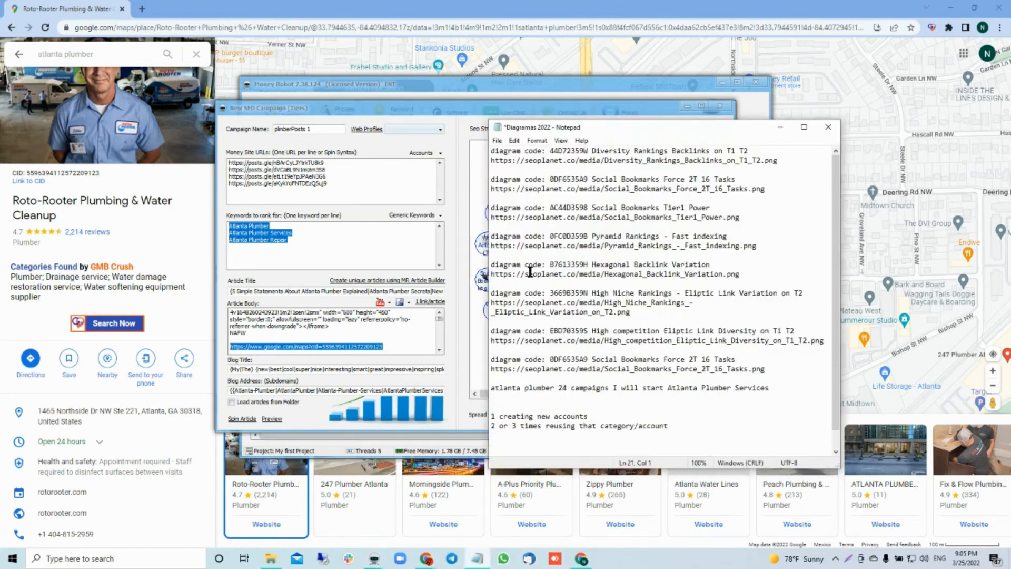
drag(592, 179, 739, 181)
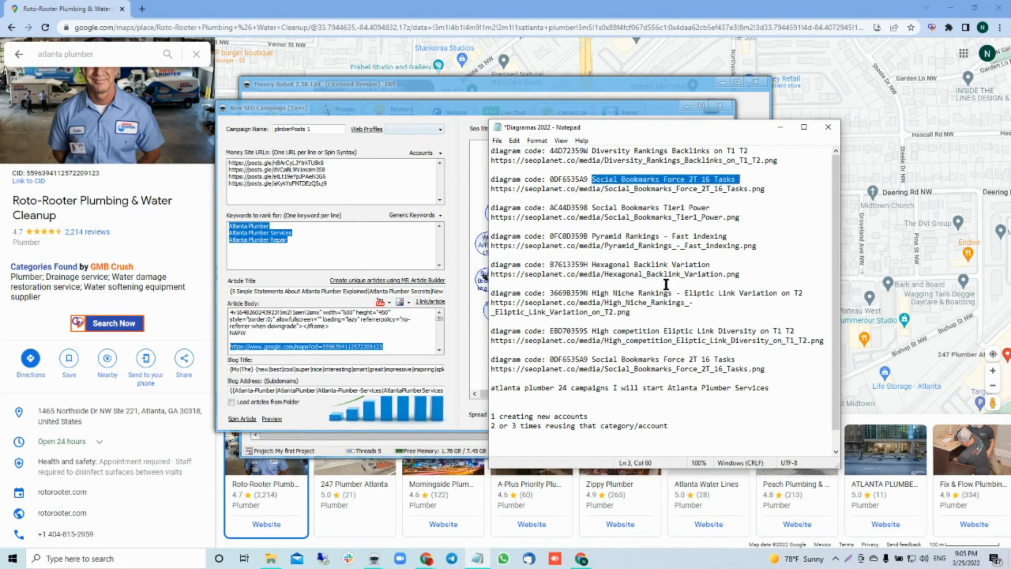
click(599, 370)
click(574, 180)
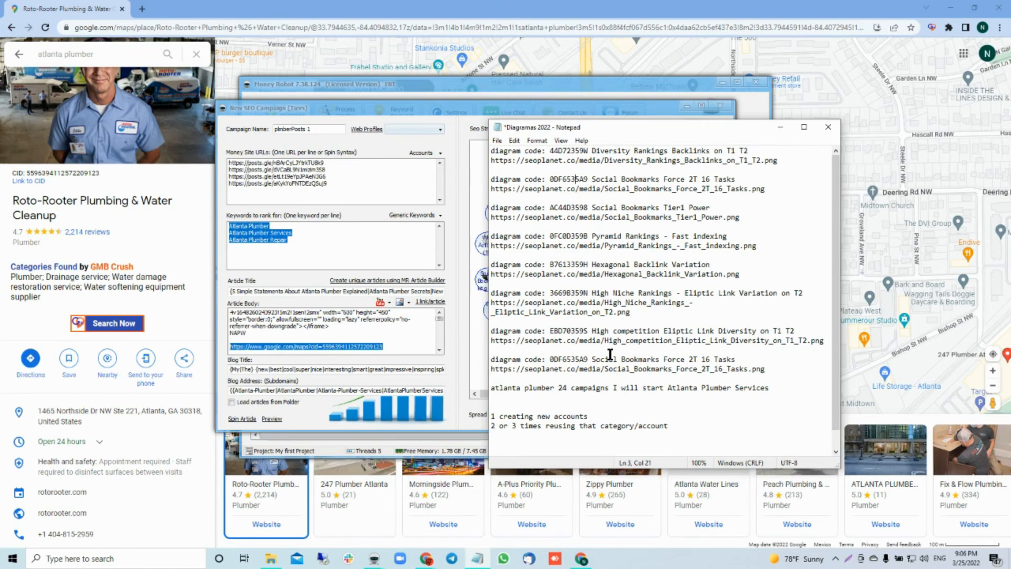
click(592, 179)
drag(591, 295, 782, 293)
click(618, 359)
Step: Return to the Money Robot campaign and set its SEO strategy to Pyramid Rankings - Fast Indexing
click(516, 102)
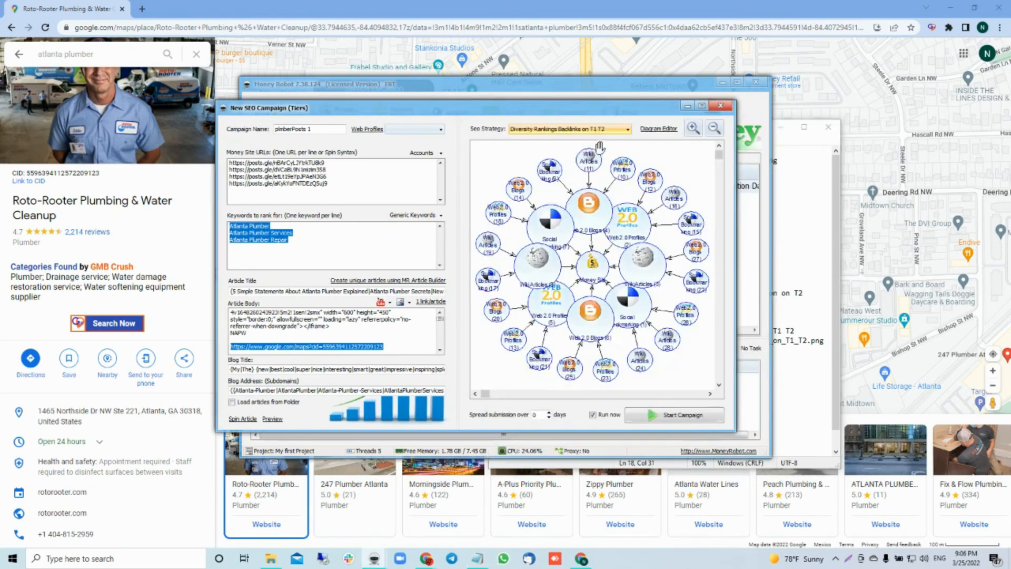
click(602, 128)
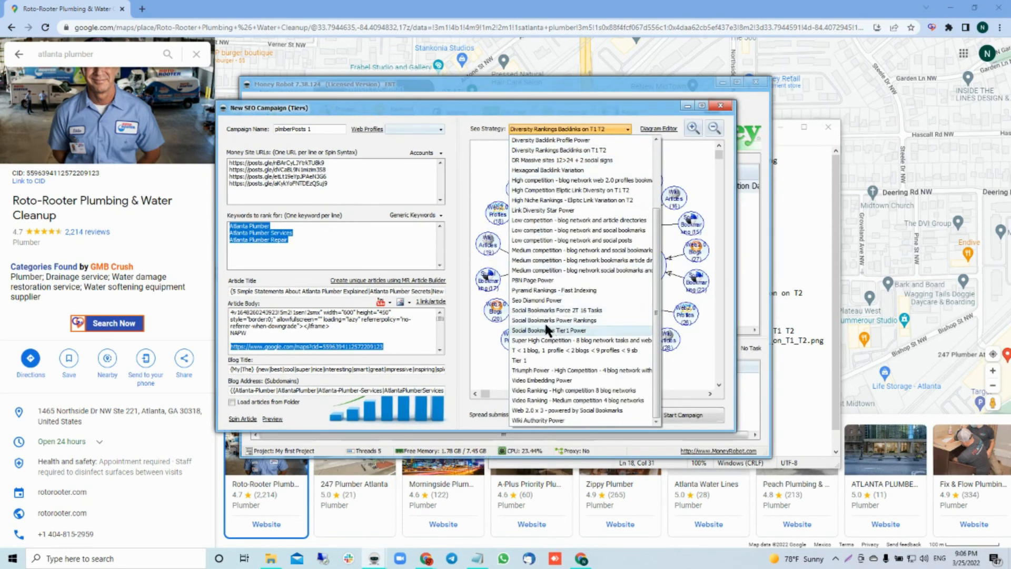
click(545, 290)
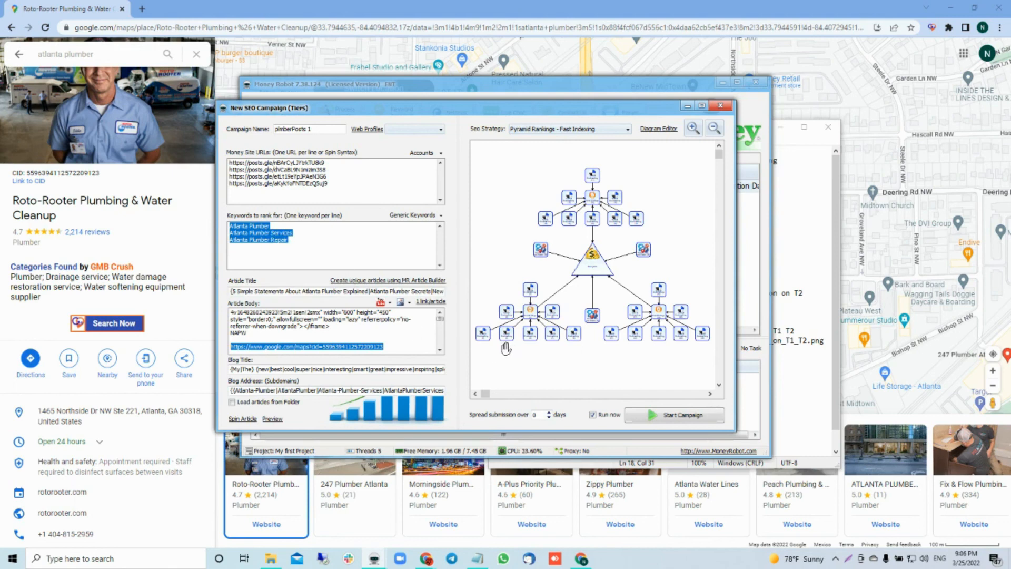
Step: Highlight all the money site URLs and the keyword "Atlanta Plumber Services" to review the campaign's targets
click(343, 180)
key(ctrl+a)
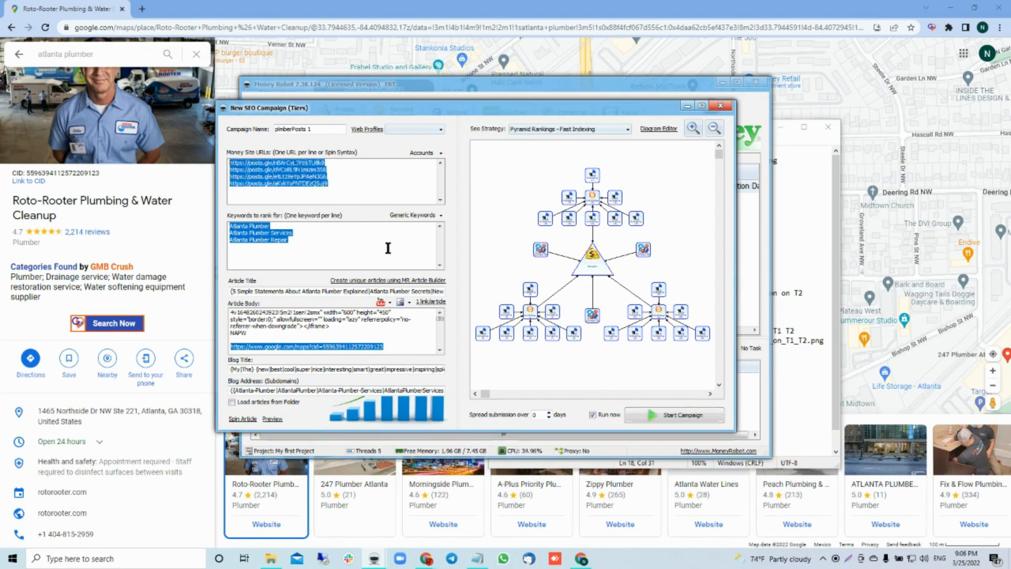
click(302, 239)
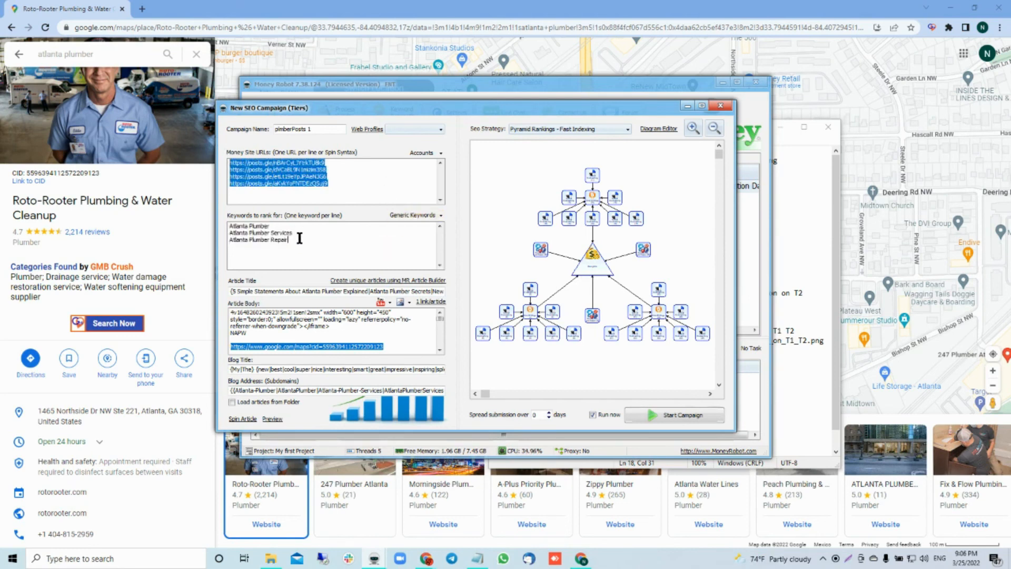
drag(294, 233, 228, 232)
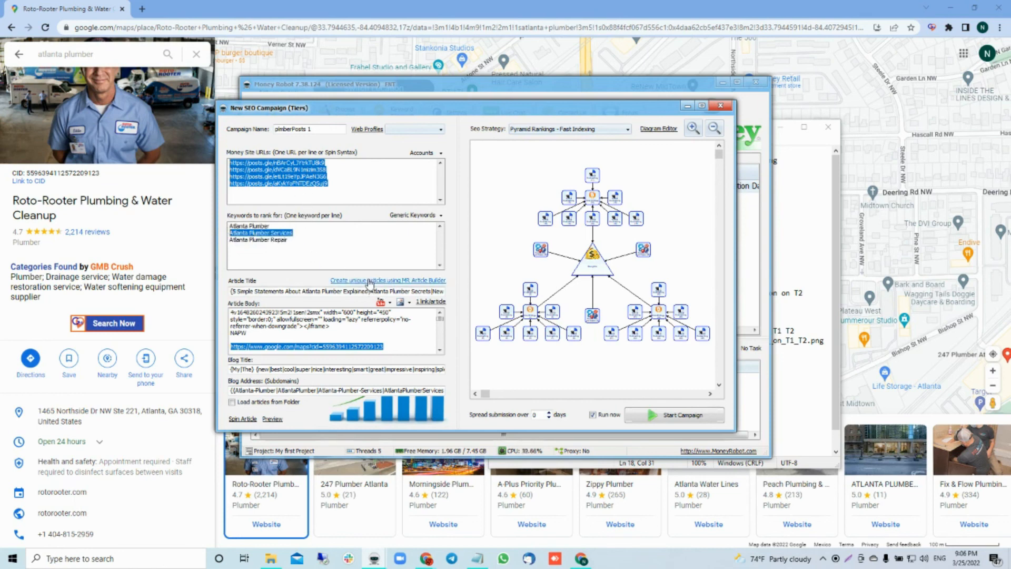
drag(295, 232, 226, 235)
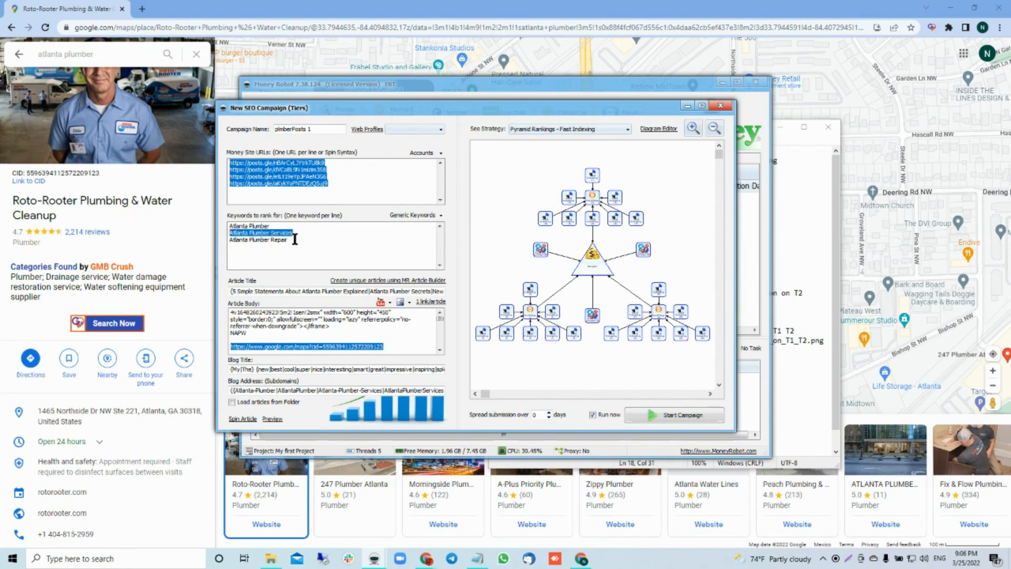